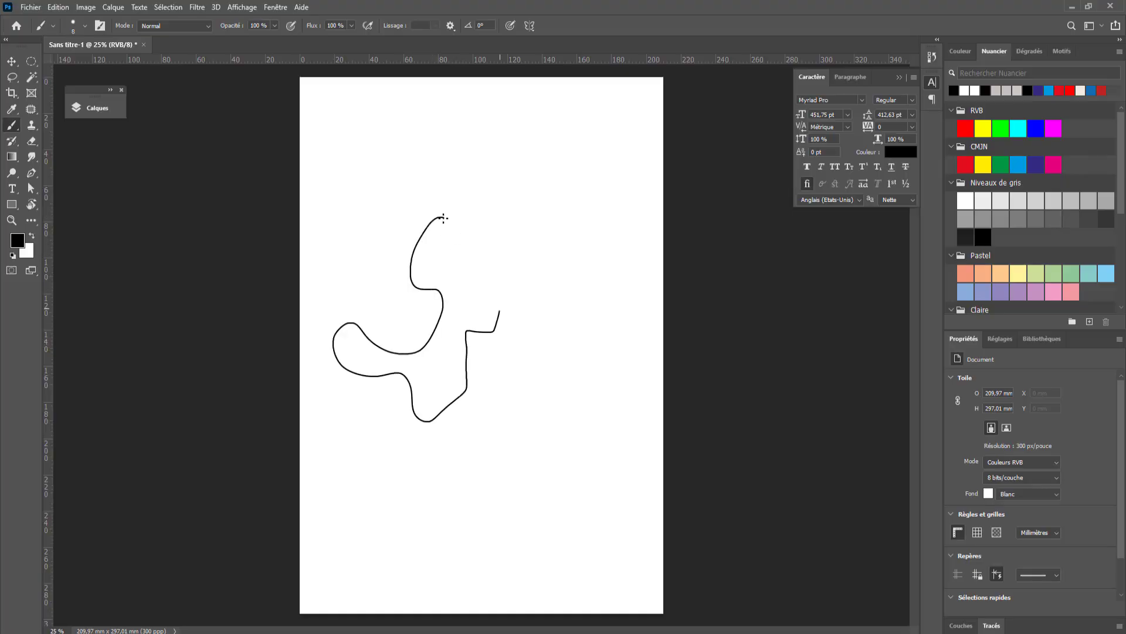
Step: Extend the squiggle and draw a cup-shaped face with eyes, pupils, eyebrows, nose and mouth
drag(499, 311, 496, 286)
drag(534, 264, 605, 385)
drag(562, 294, 563, 305)
drag(589, 296, 586, 299)
drag(553, 280, 579, 275)
drag(563, 356, 585, 353)
drag(566, 373, 583, 376)
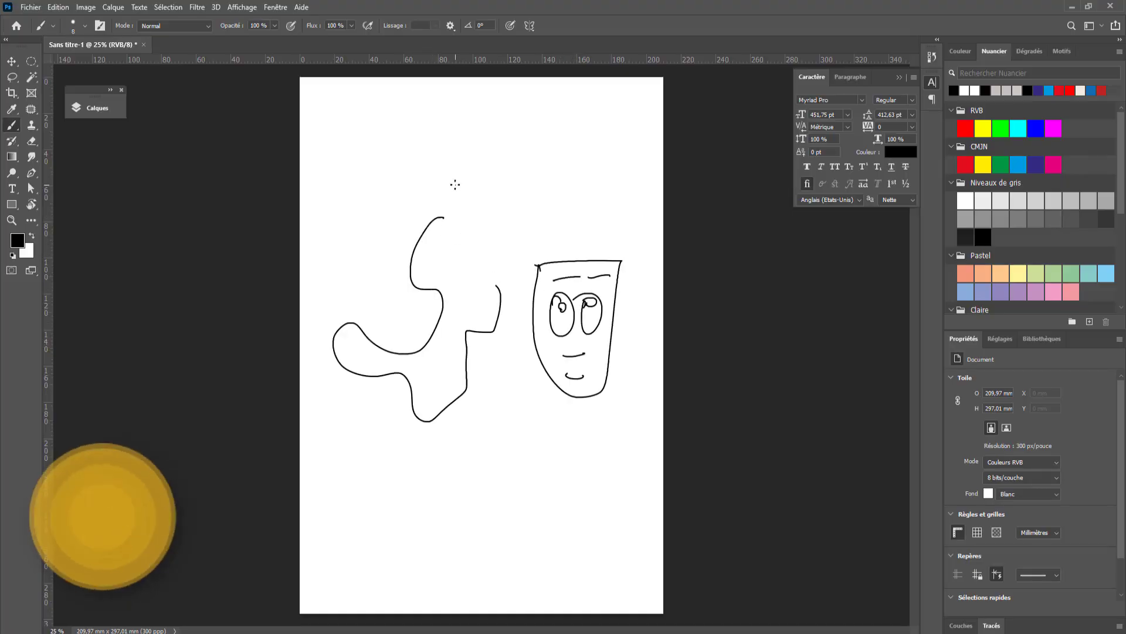
Step: Switch to a scatter brush and paint black spatter below the drawings
right_click(485, 263)
double_click(587, 437)
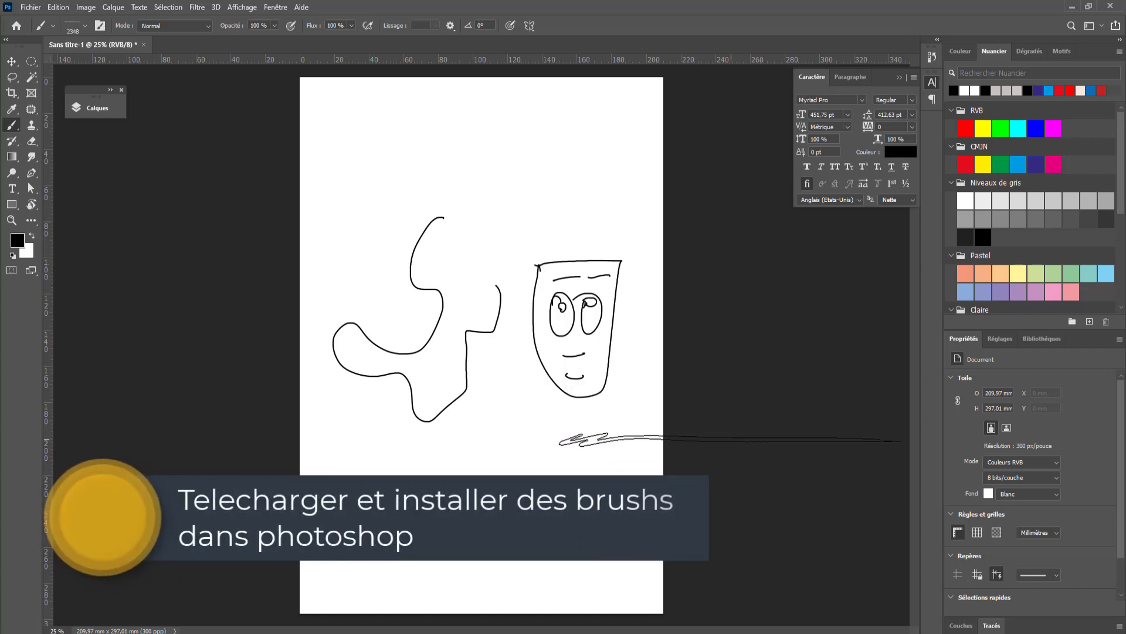
mouse_move(358, 434)
mouse_down()
mouse_move(493, 411)
mouse_move(505, 434)
mouse_move(411, 422)
mouse_move(376, 346)
mouse_move(516, 434)
mouse_up()
mouse_move(434, 563)
mouse_down()
mouse_move(481, 587)
mouse_move(446, 423)
mouse_move(522, 410)
mouse_up()
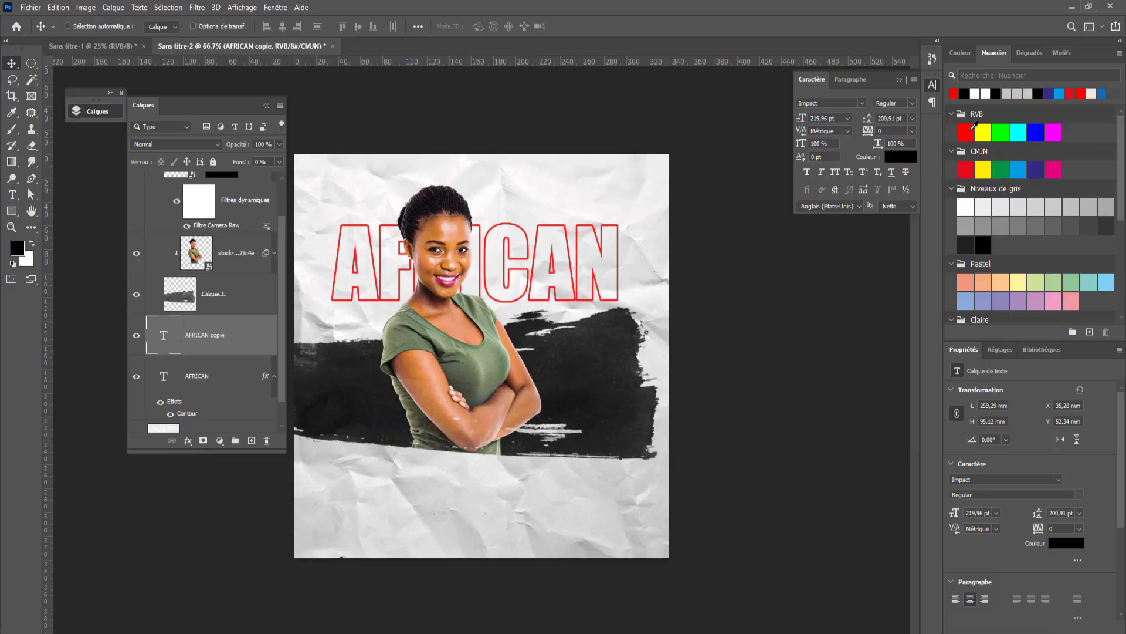
Step: Make the AFRICAN text red with 100% fill and Multiply blending, and move an outlined copy down
click(965, 132)
drag(239, 162, 270, 162)
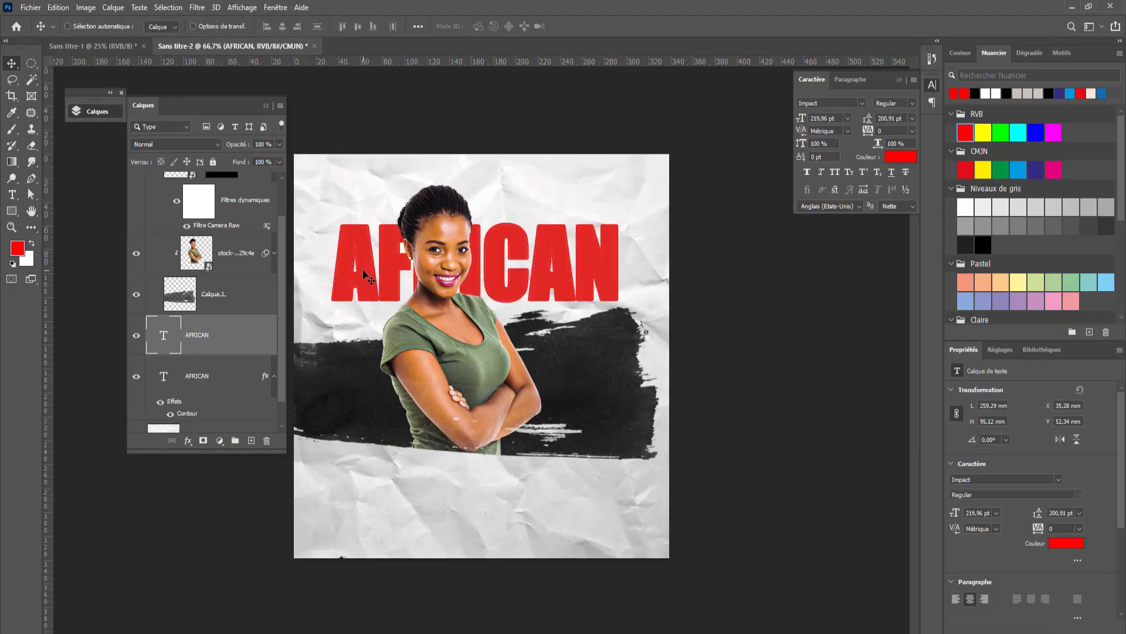
click(176, 144)
click(152, 179)
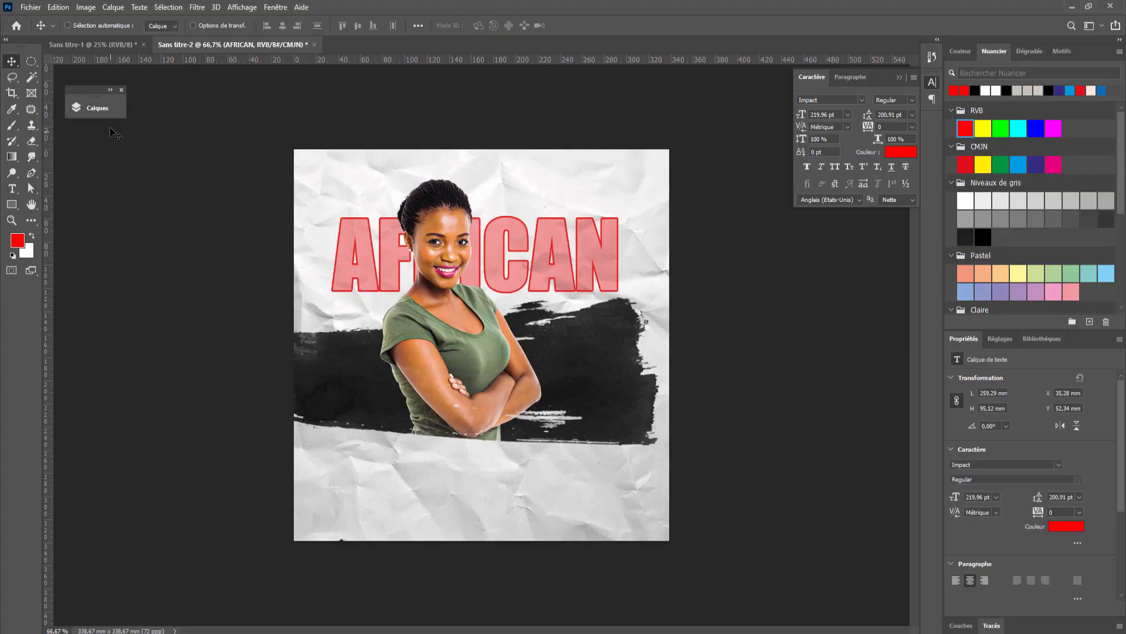
drag(399, 301, 374, 393)
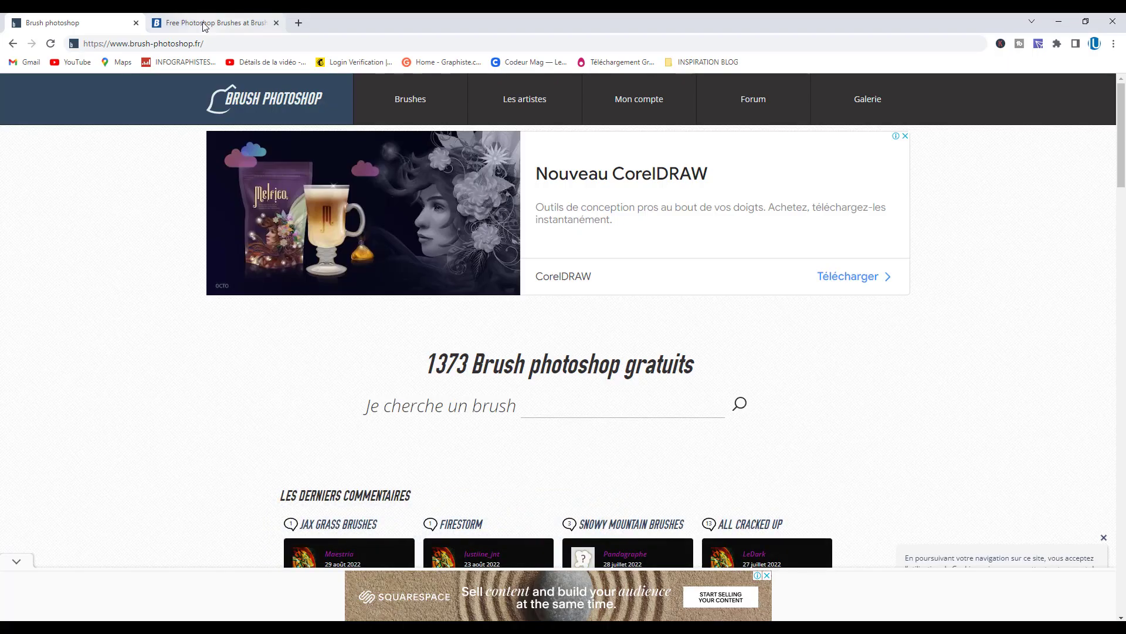
click(204, 25)
Step: Scroll through the brush-photoshop.fr page, then bring the Brusheezy tab to the front
click(83, 21)
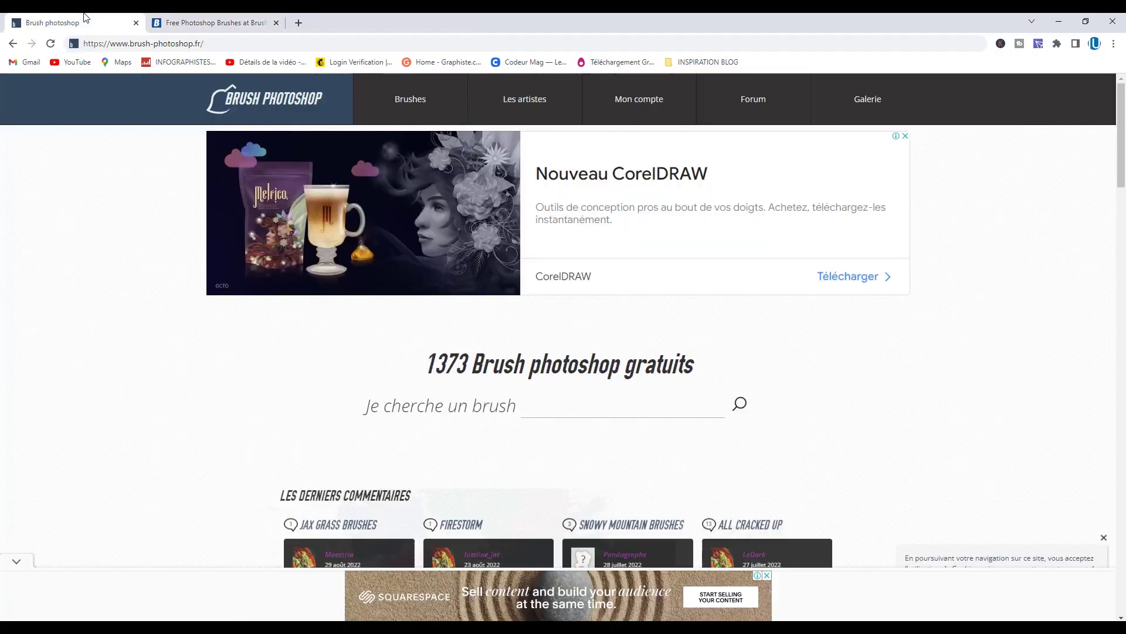
scroll(528, 385, down, 2)
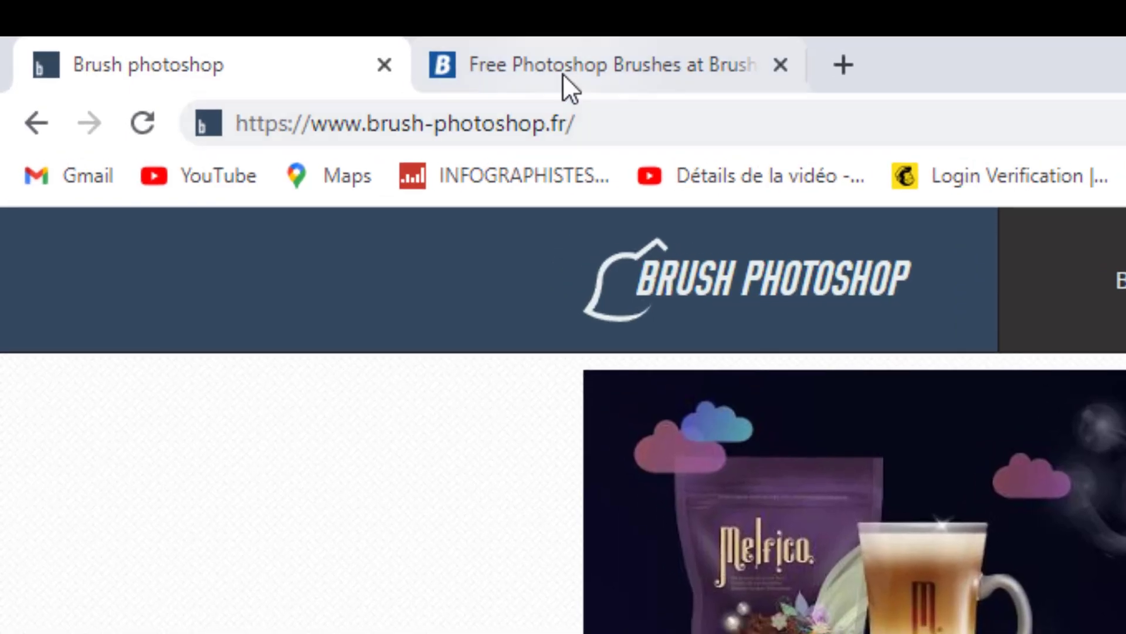
click(562, 73)
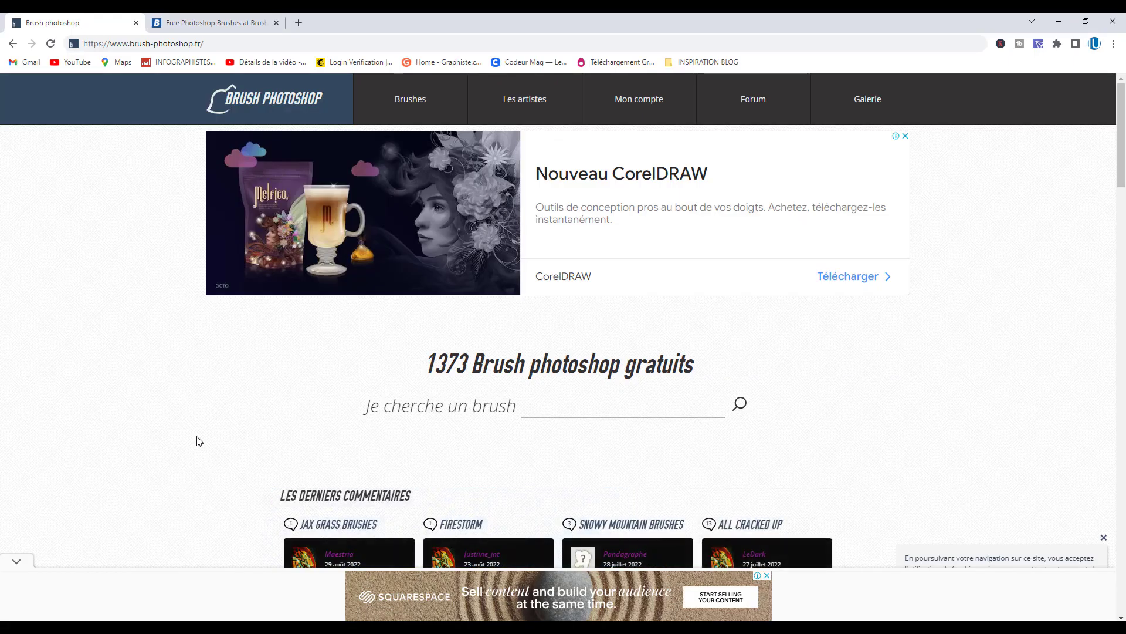
click(204, 26)
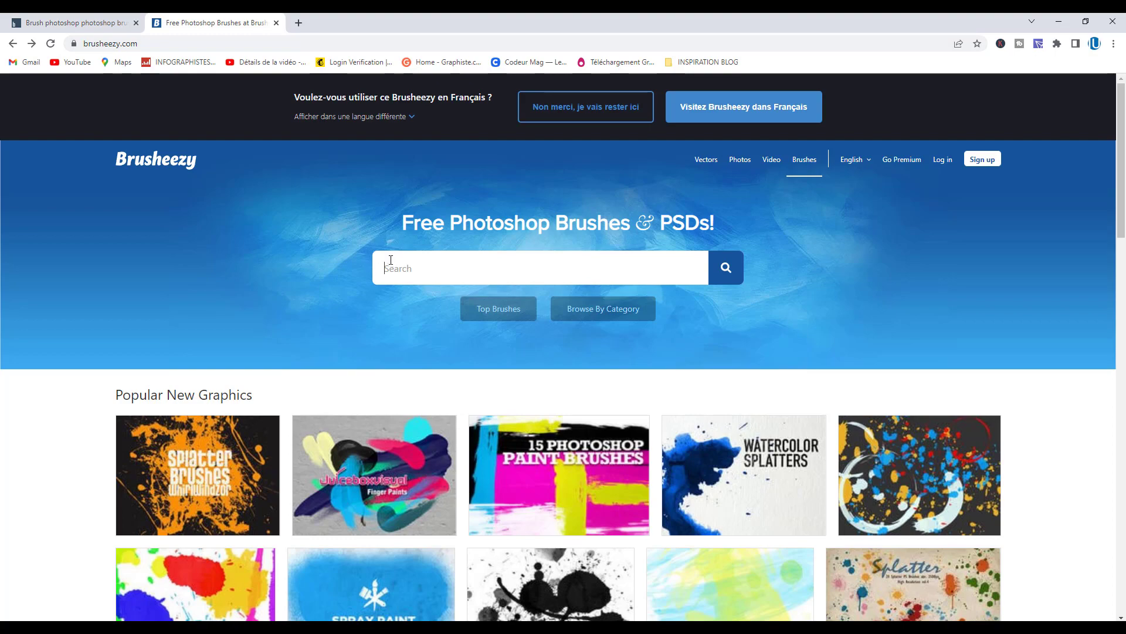
Step: Search Brusheezy for 'photoshop brush', download the Brush Stroke pack, extract it and load the .abr
text(Photos)
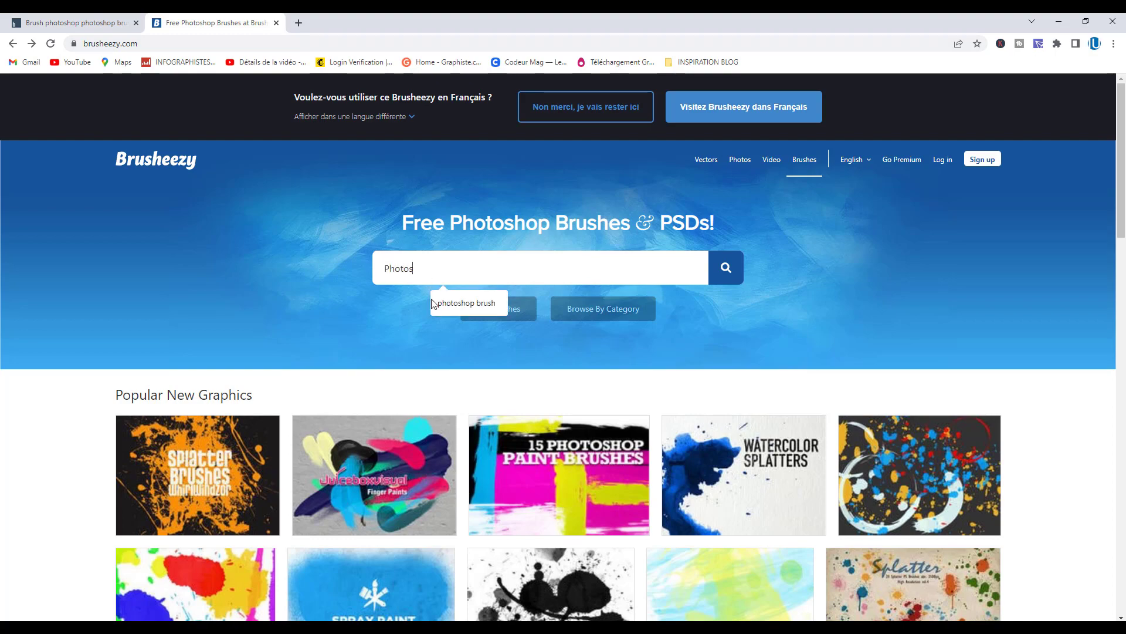
click(445, 303)
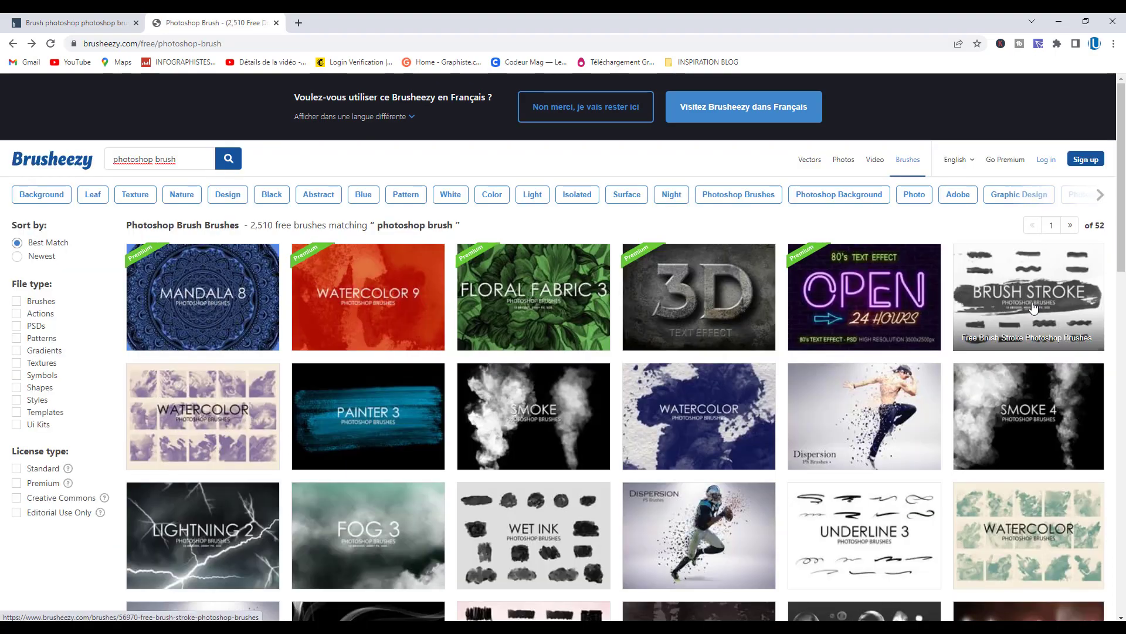
click(1026, 306)
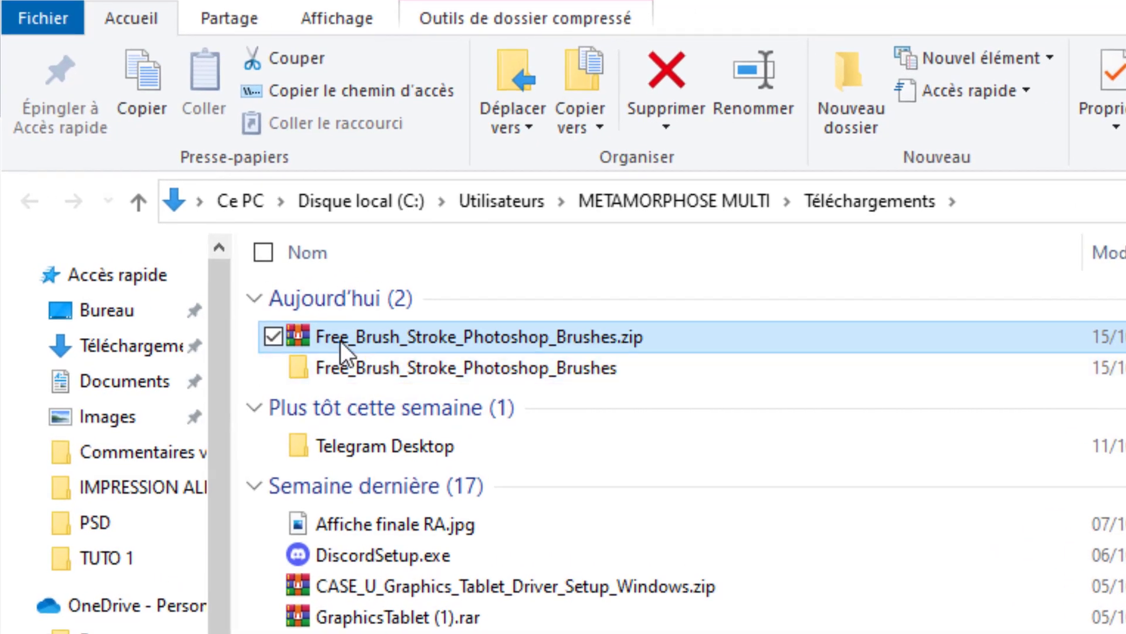
right_click(340, 341)
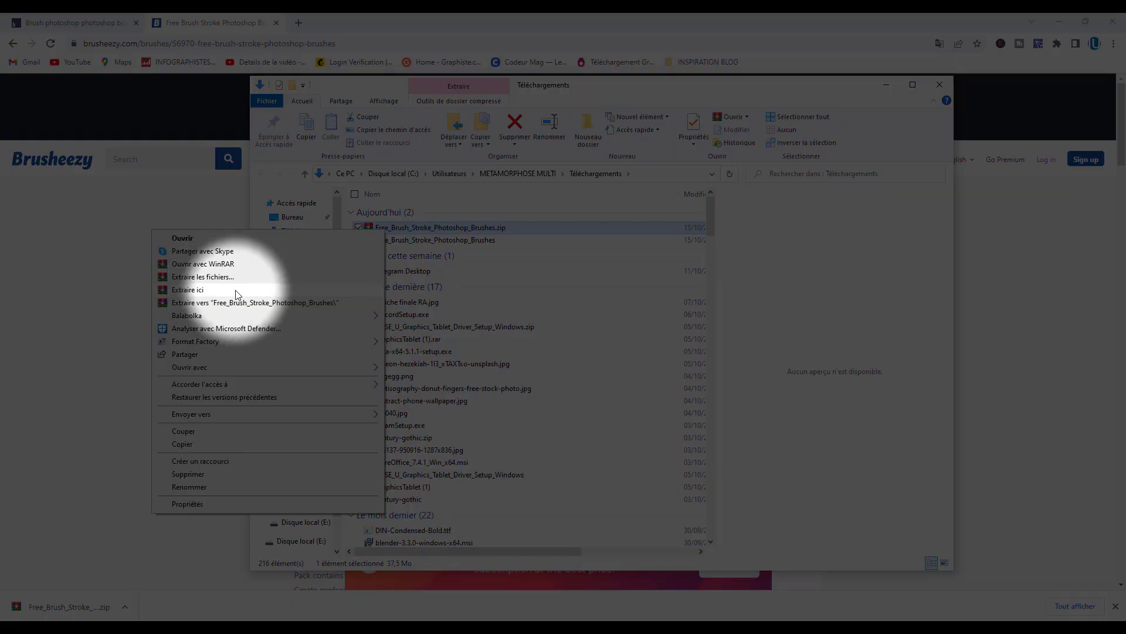
click(217, 291)
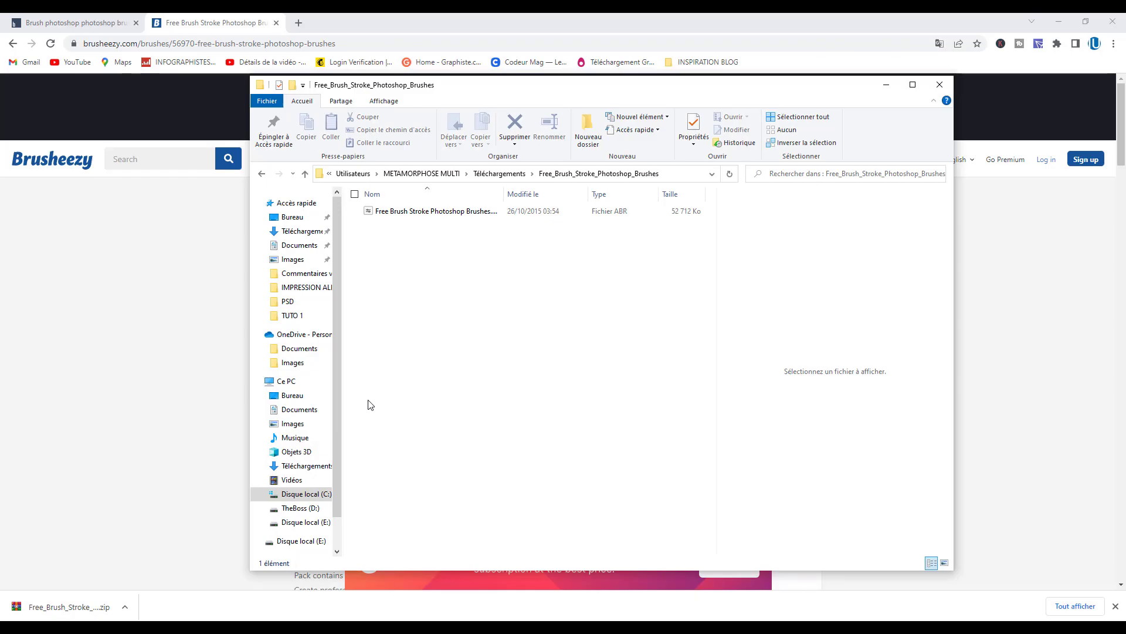
double_click(416, 212)
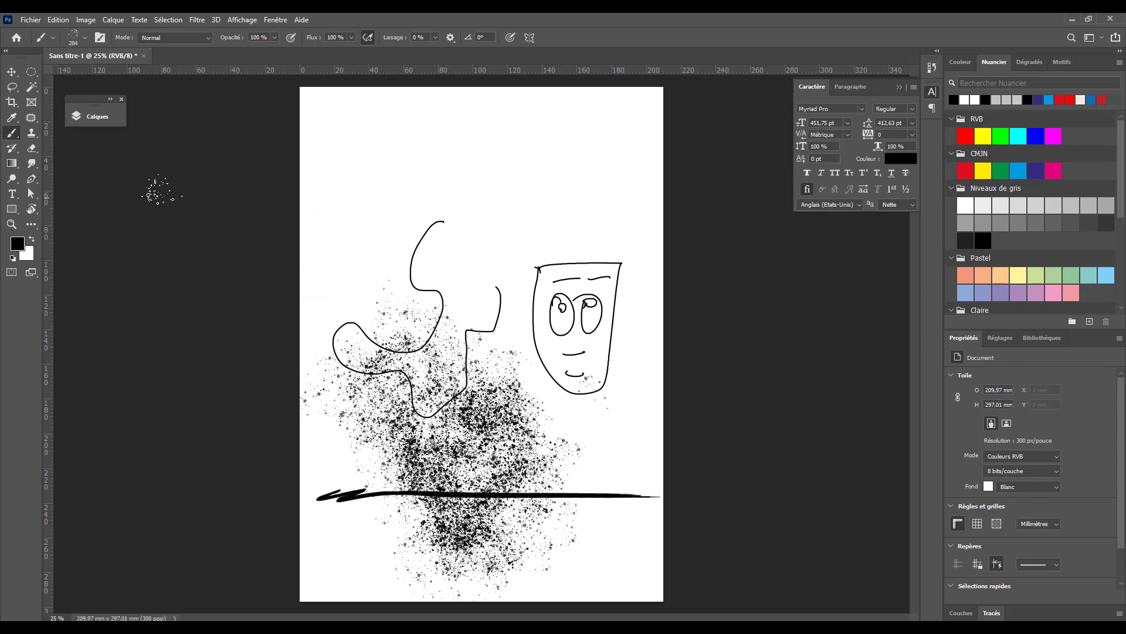
Step: Check the brush picker for the new Free Brush Stroke set, collapsing the special effects folder
right_click(412, 188)
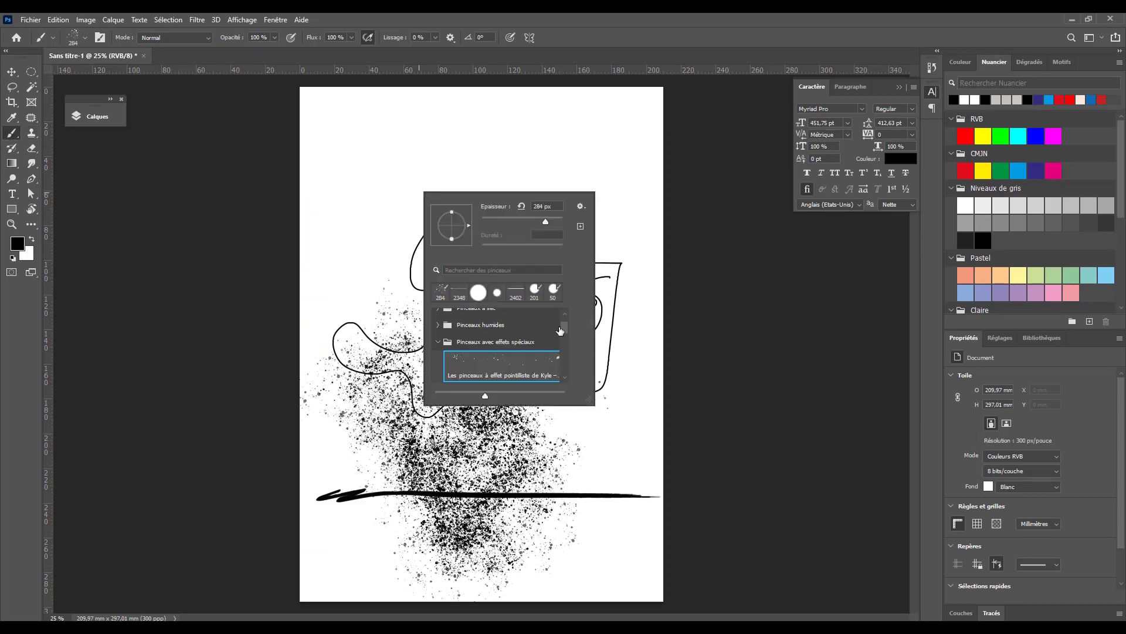
click(441, 341)
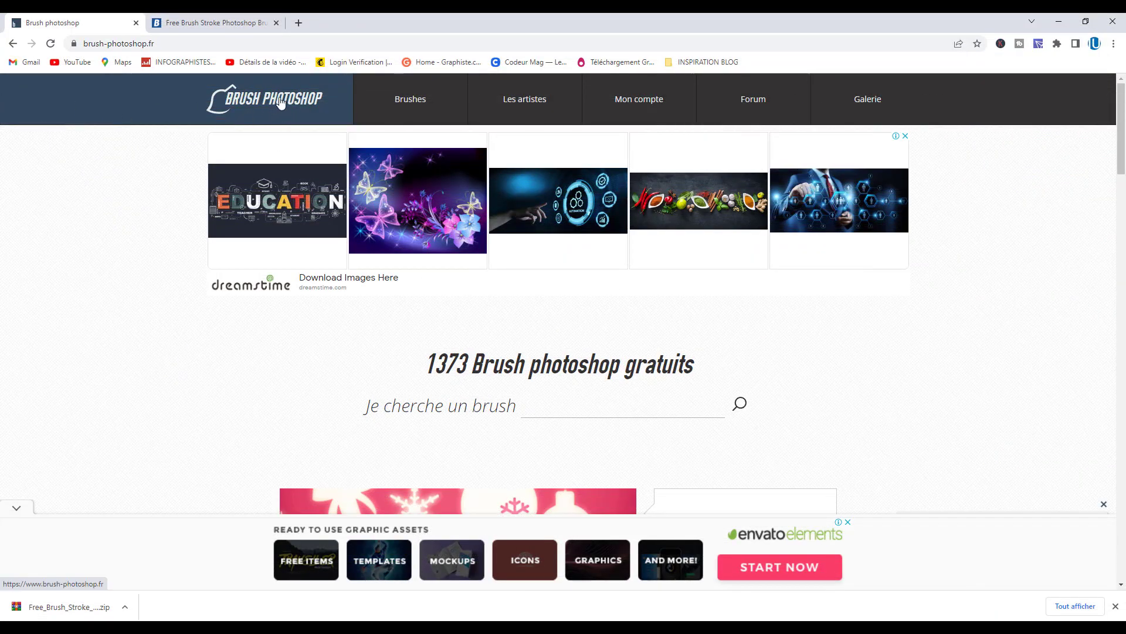
Step: Search brush-photoshop.fr for 'paper', download the Crushed Paper brush, extract it and load the .abr
click(541, 406)
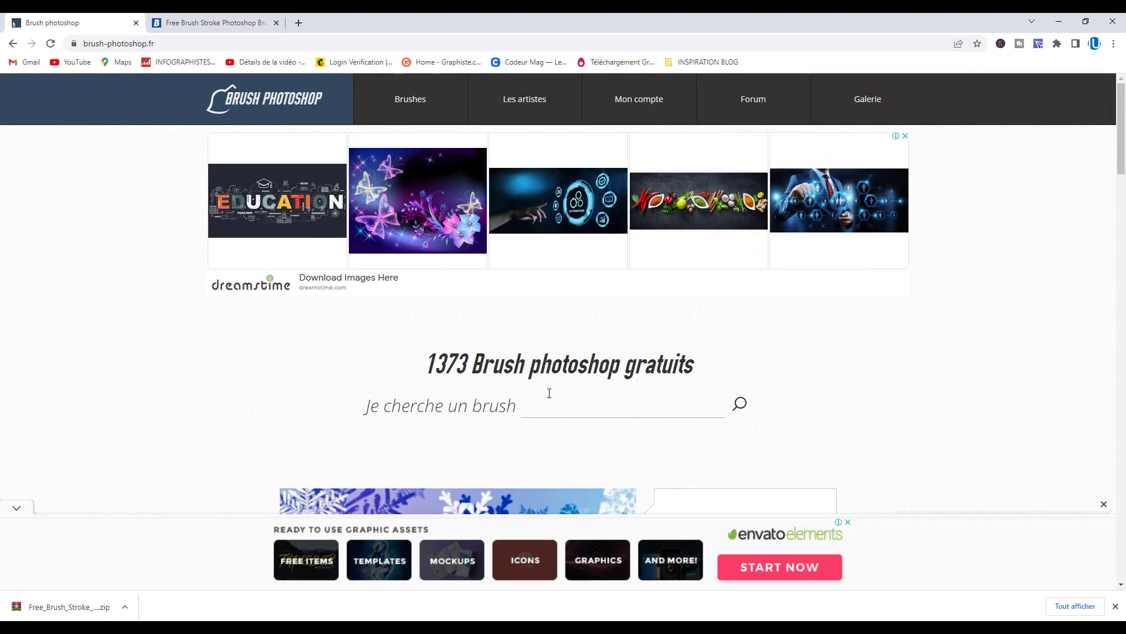
text(paper)
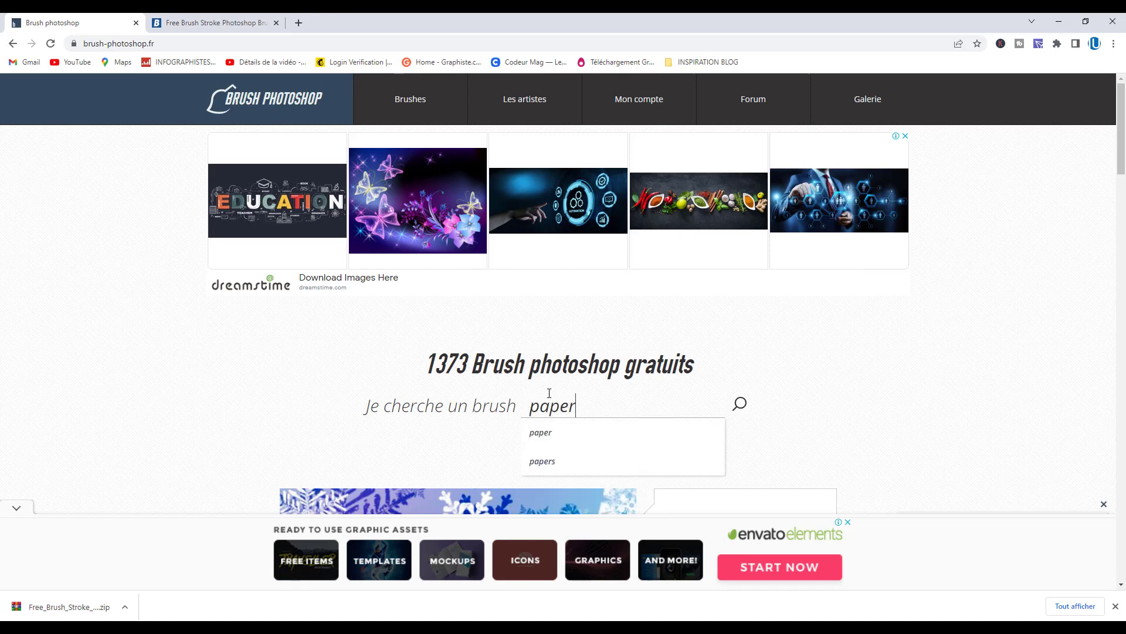
key(Return)
click(530, 309)
scroll(770, 219, down, 3)
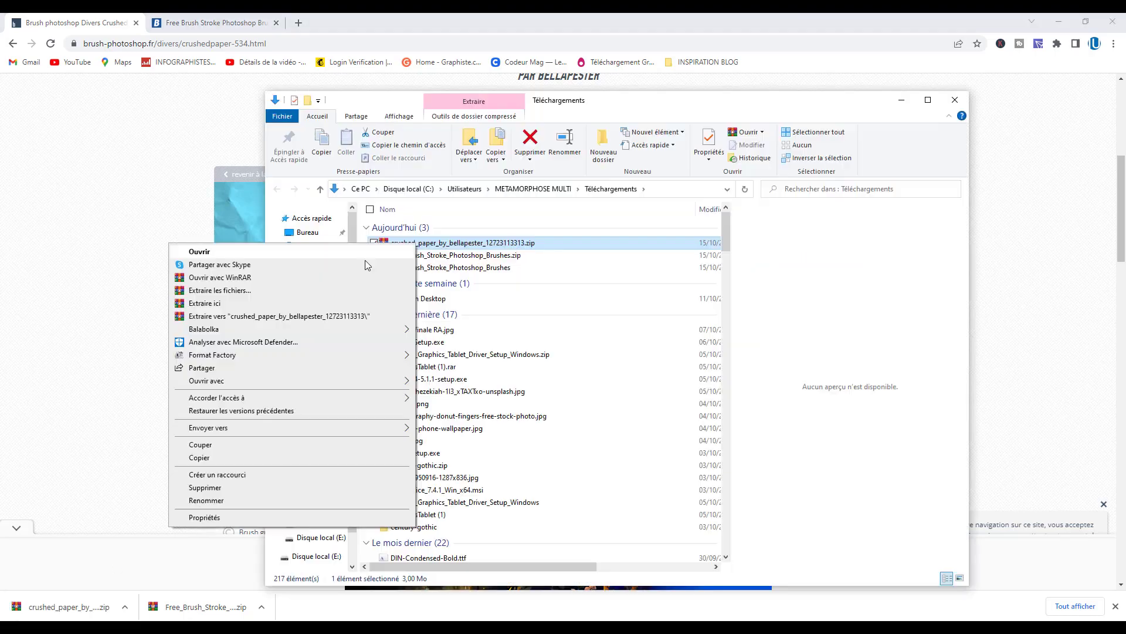
click(261, 315)
double_click(412, 232)
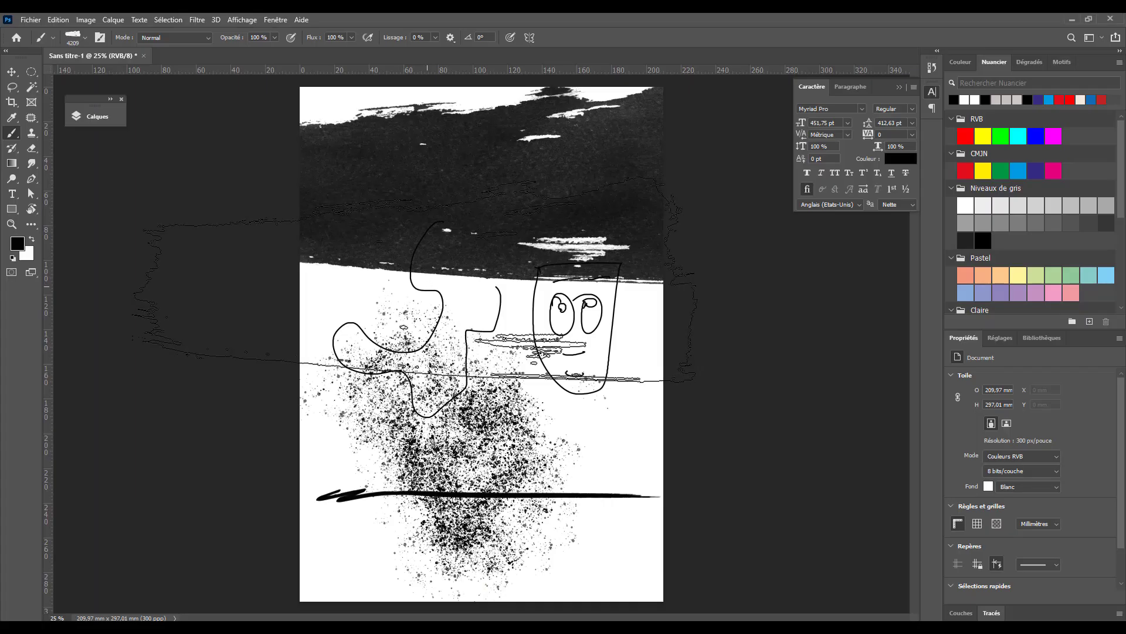
Step: Select the Crushed_Paper IMG_2551 brush, then preview the woman and cloud images in BRUSH ET IMAGES
click(497, 442)
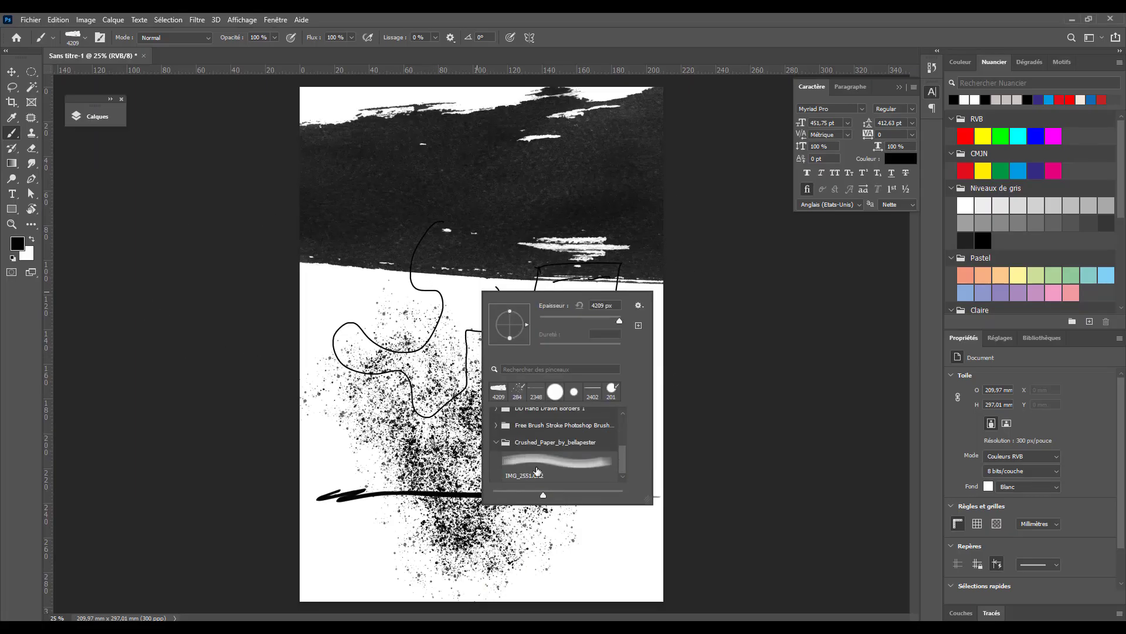
click(560, 464)
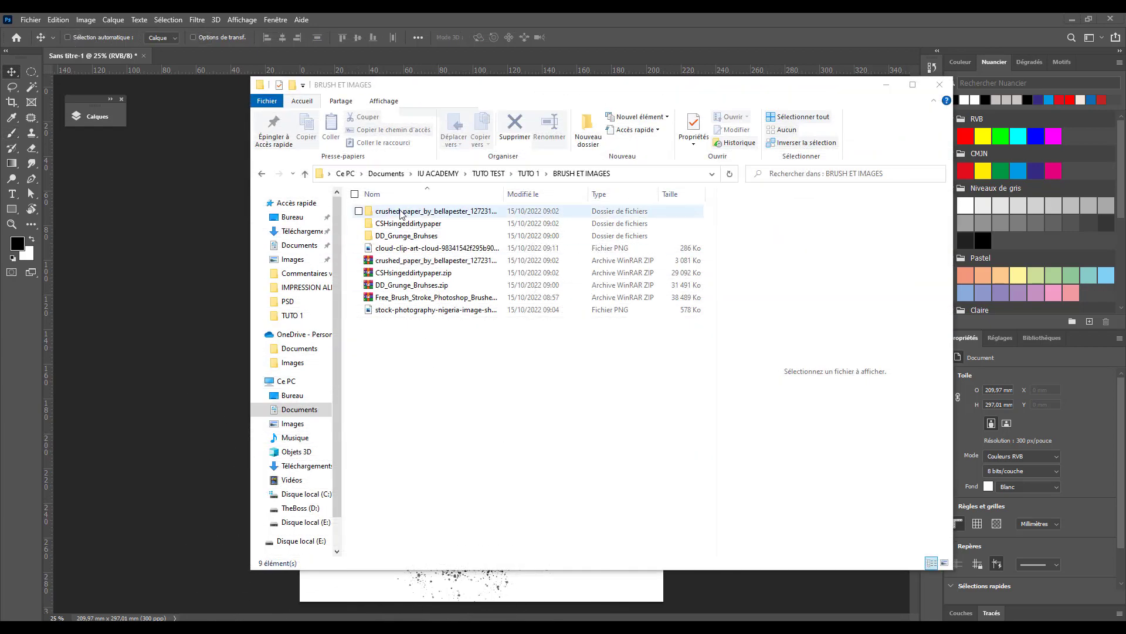
mouse_move(436, 310)
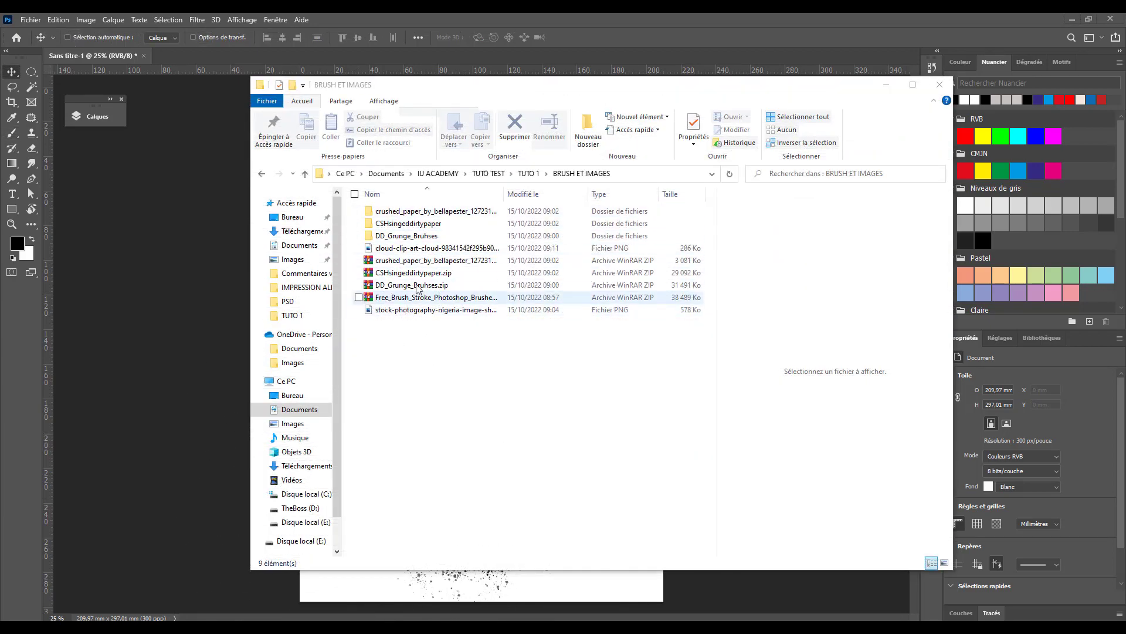
click(399, 316)
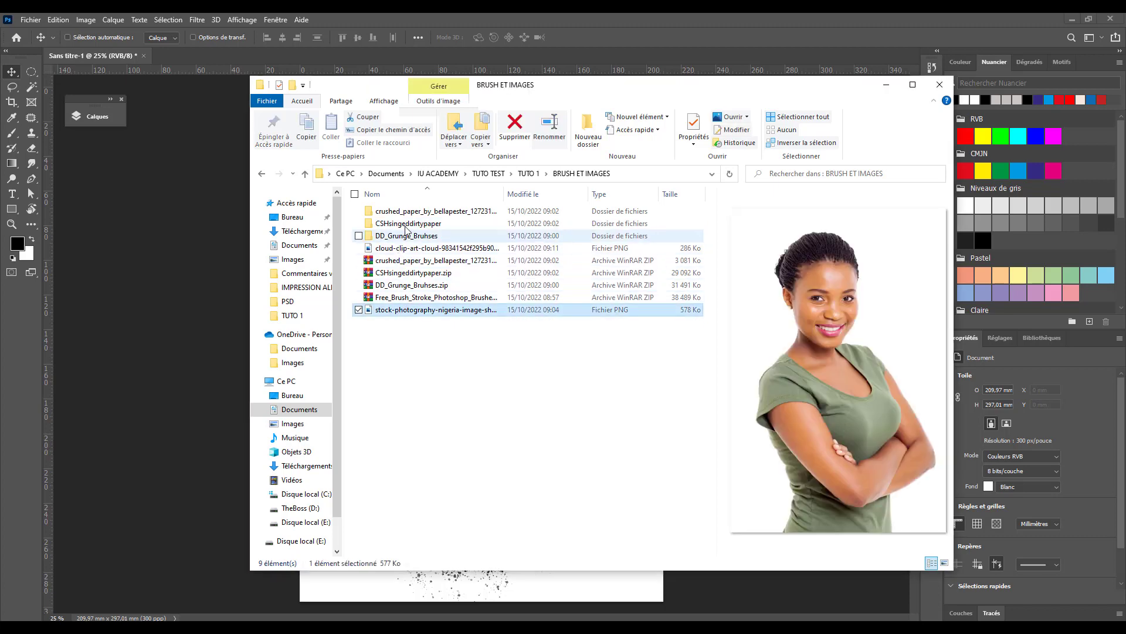
click(399, 248)
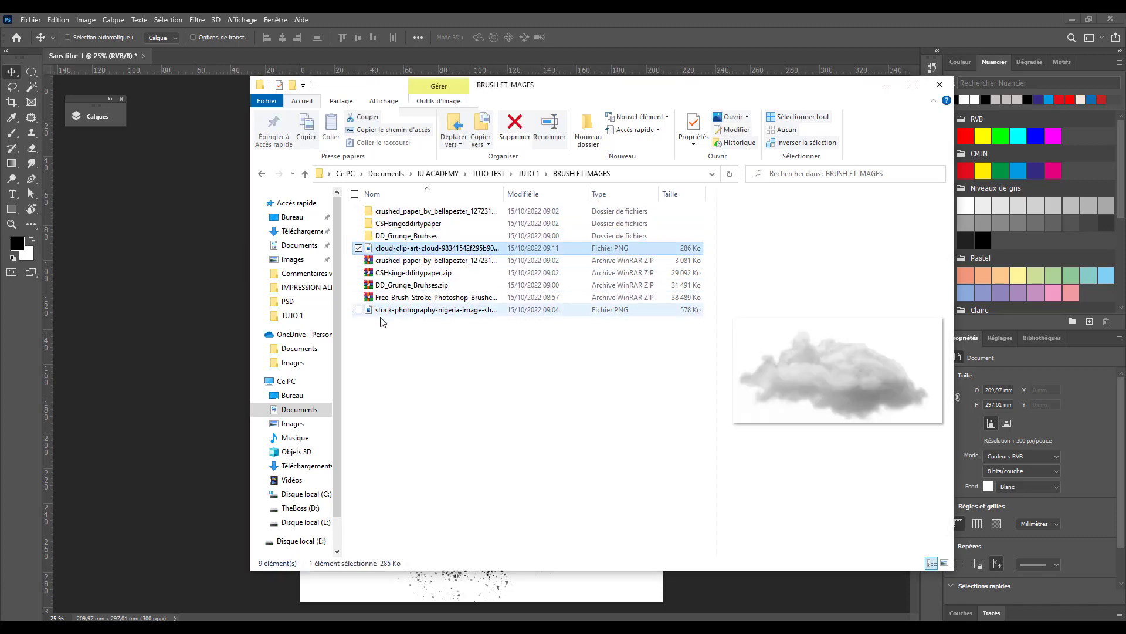
click(211, 275)
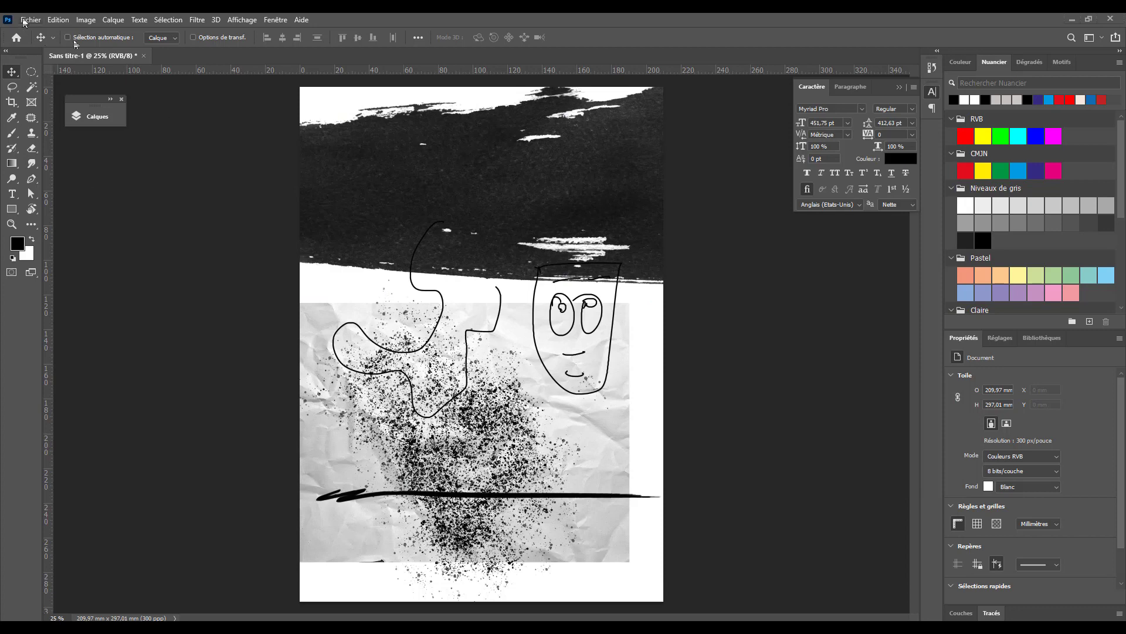
Step: Create a new 960 × 960 px, 72 ppi square document from the Personnalisée preset
click(29, 19)
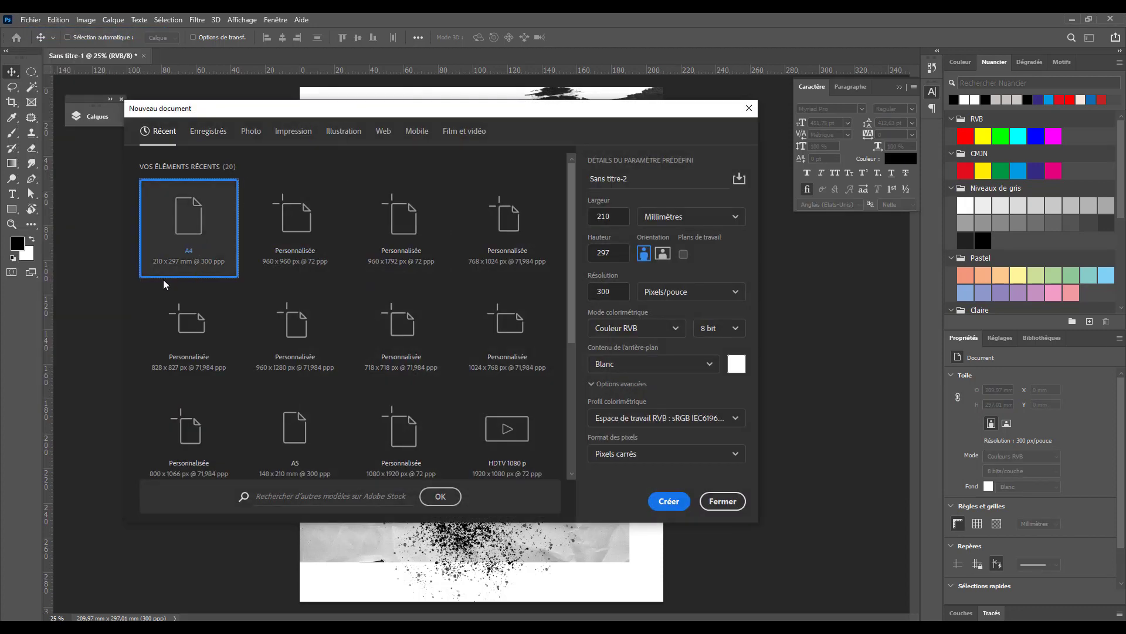
click(295, 267)
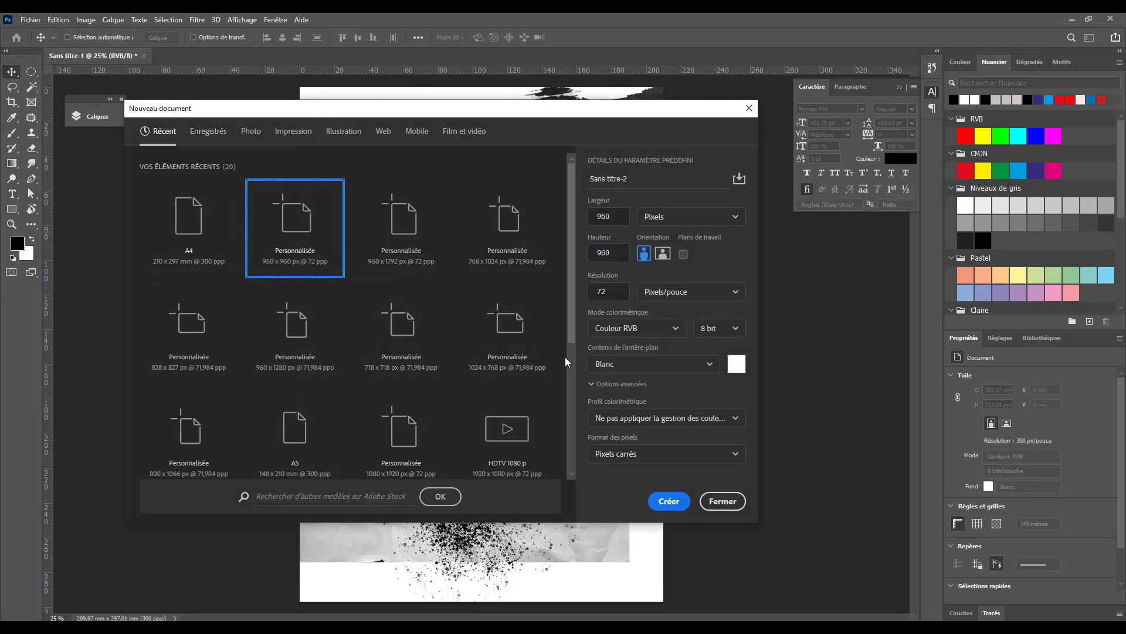
key(Tab)
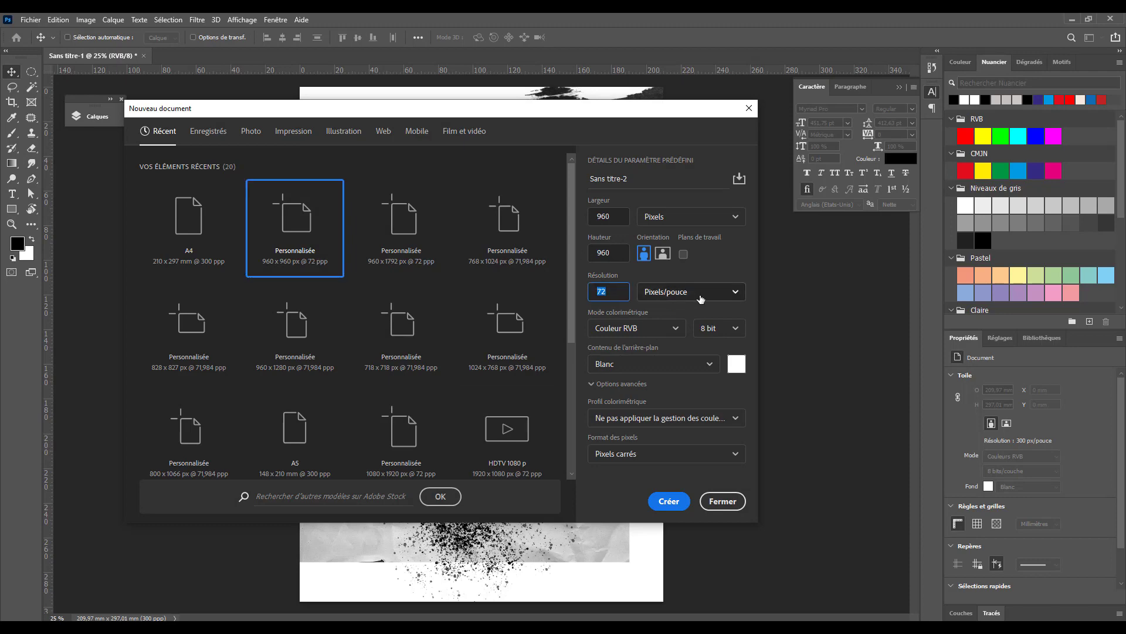
click(669, 501)
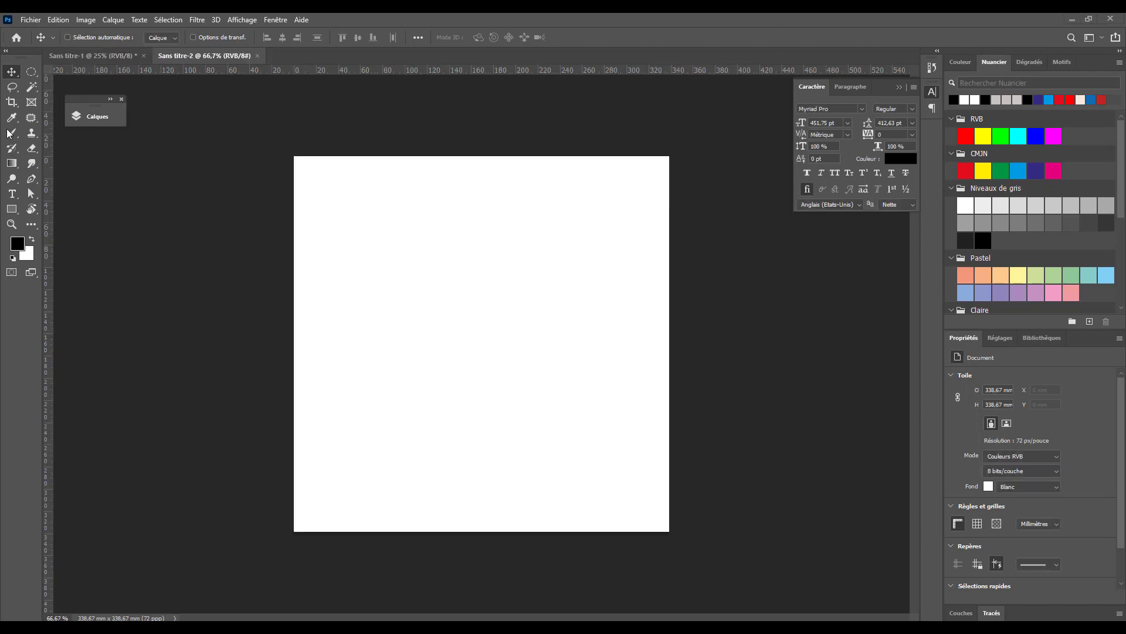
Step: Stamp the IMG_2551.CR2 crushed paper brush at about 1413 px to cover the square canvas
key(b)
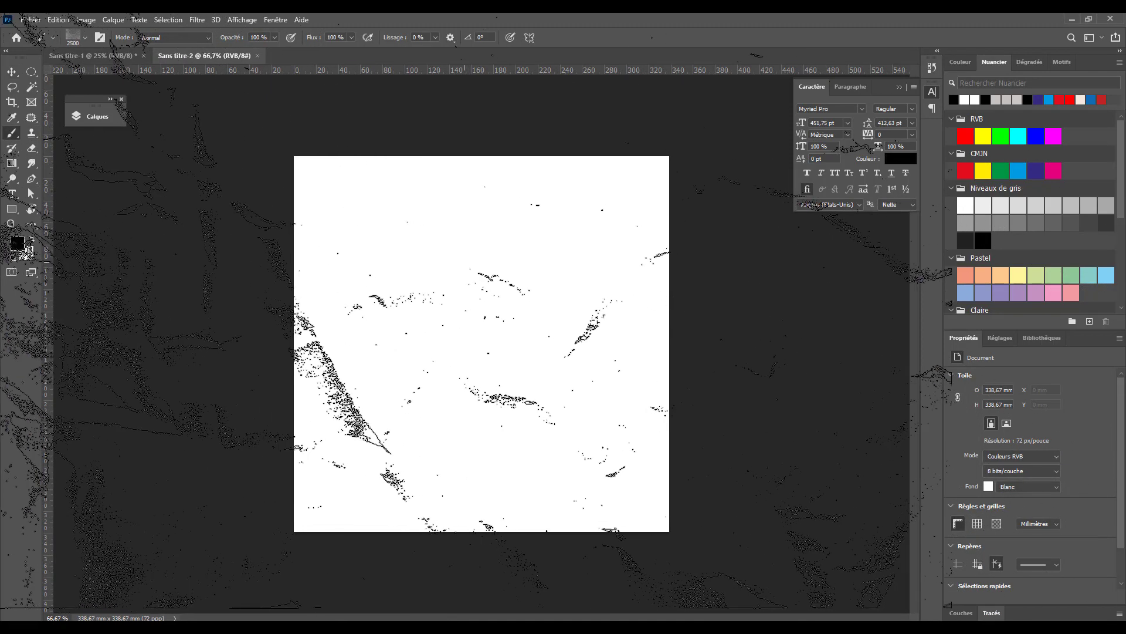
right_click(610, 327)
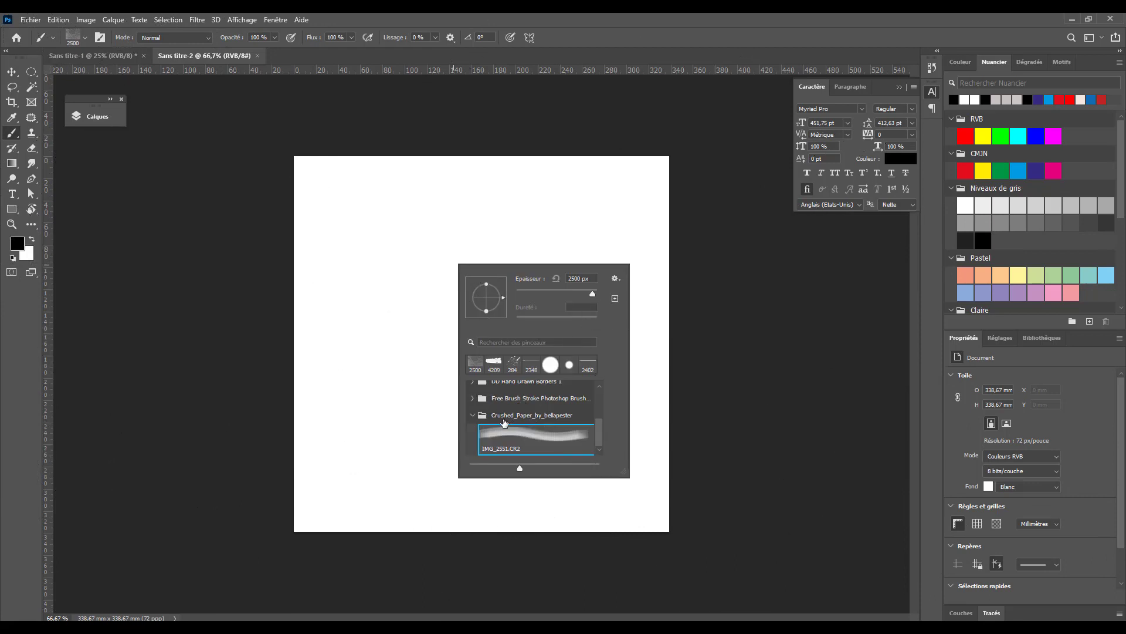
click(474, 416)
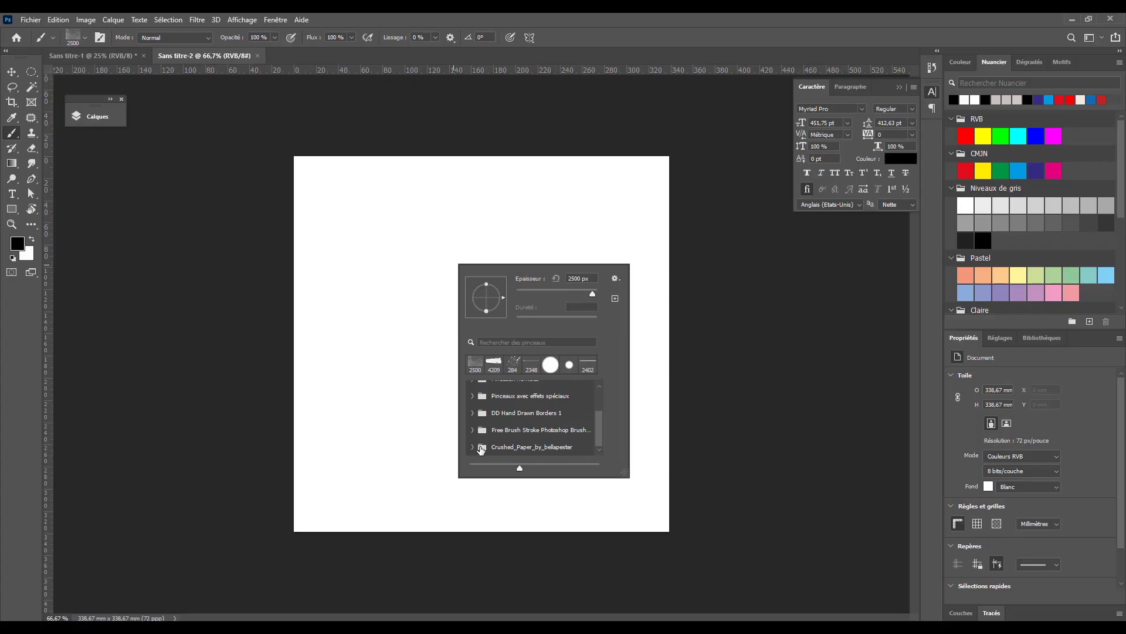
click(482, 450)
click(474, 449)
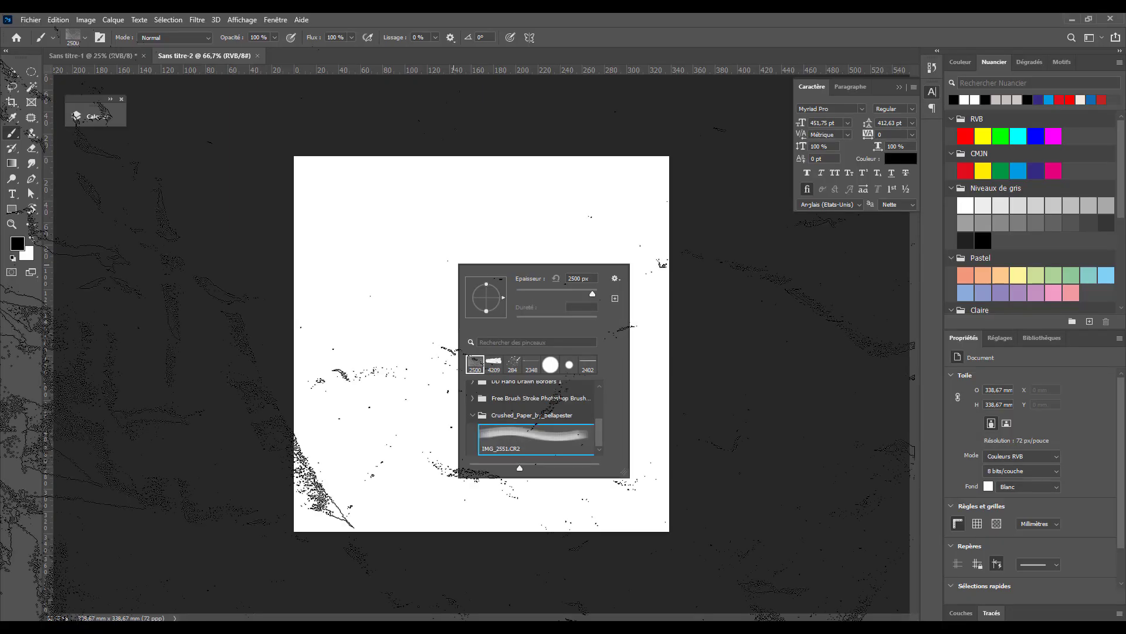
click(578, 295)
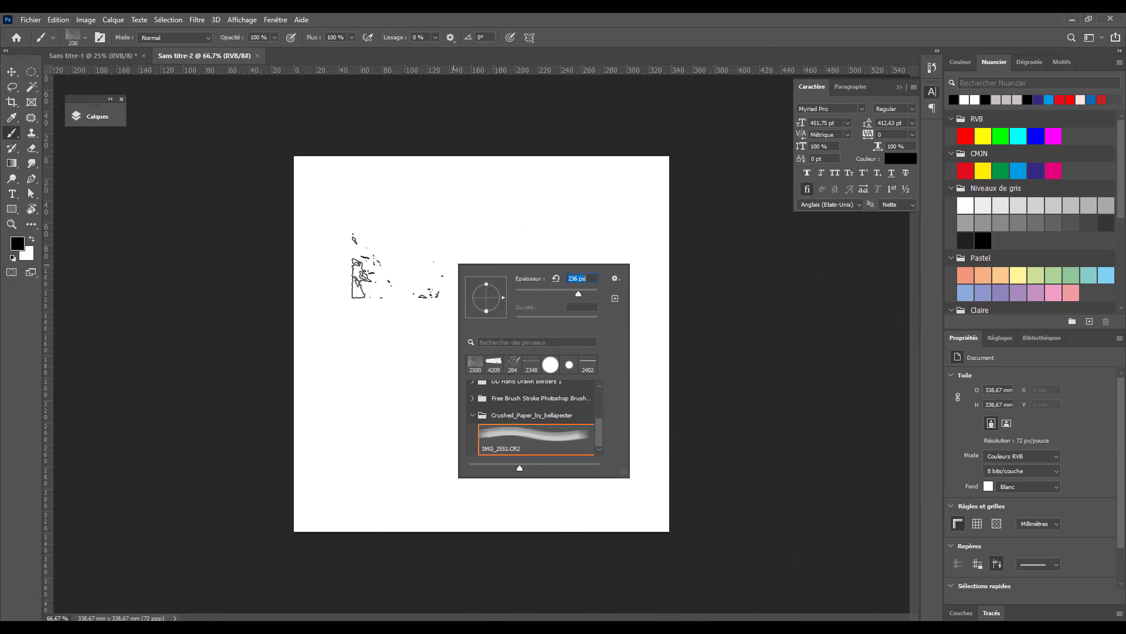
drag(589, 293, 591, 294)
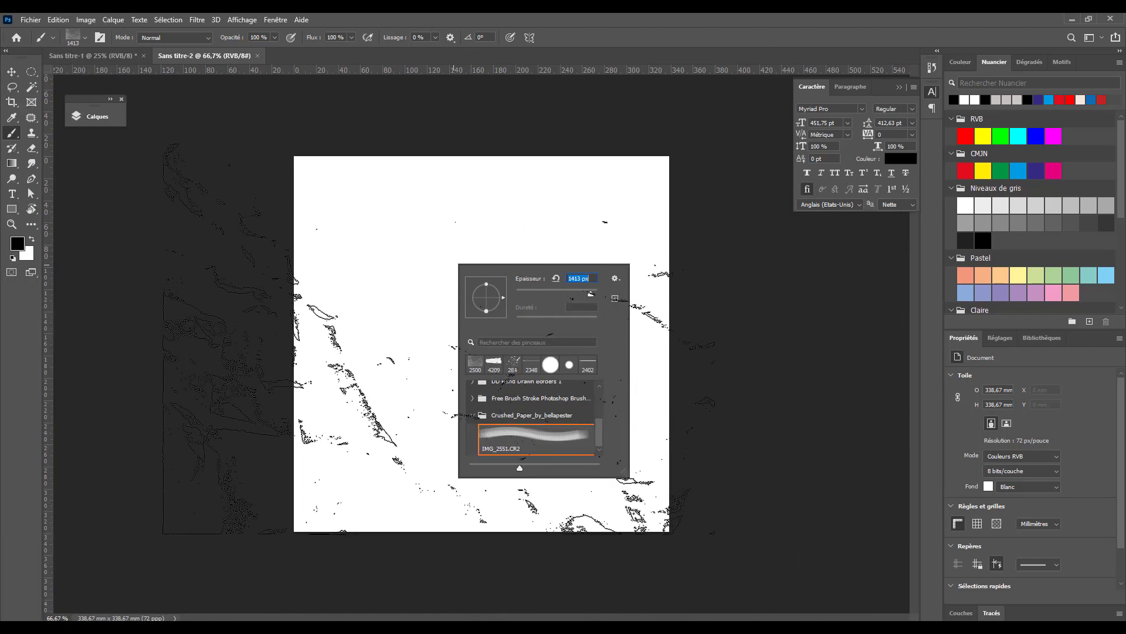
click(511, 346)
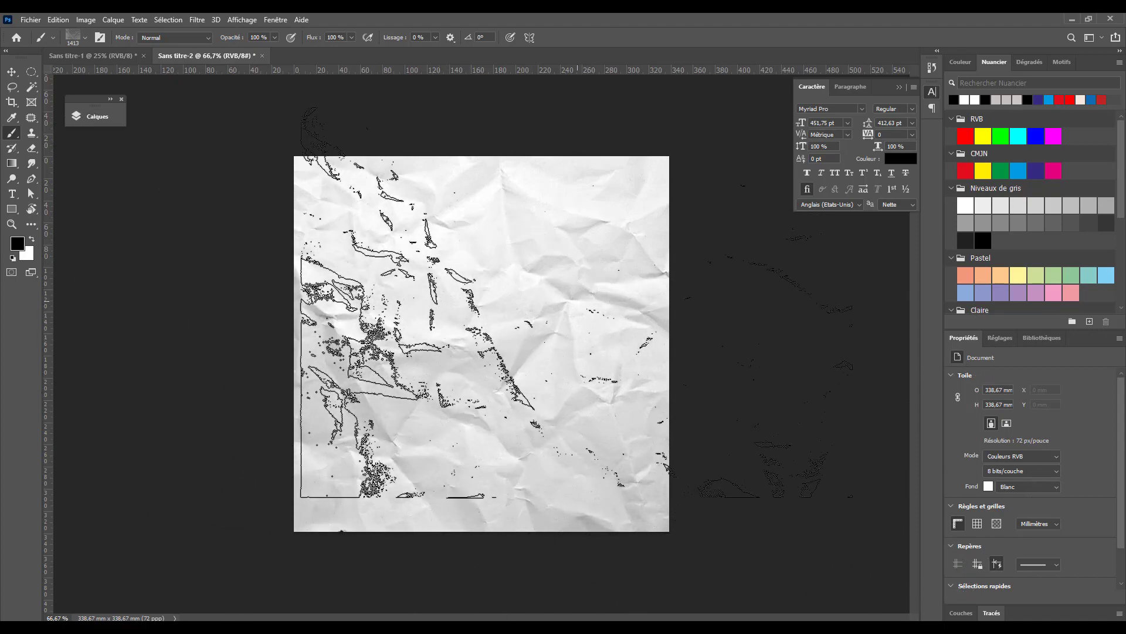
Step: Add a new empty layer above the crumpled-paper background
click(12, 71)
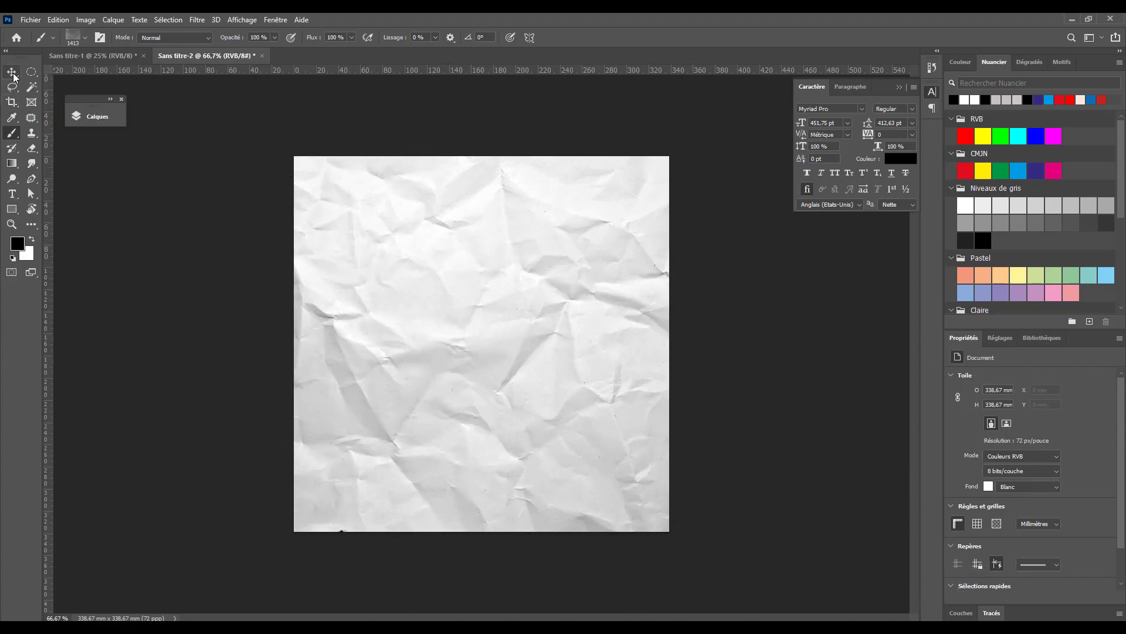
click(94, 116)
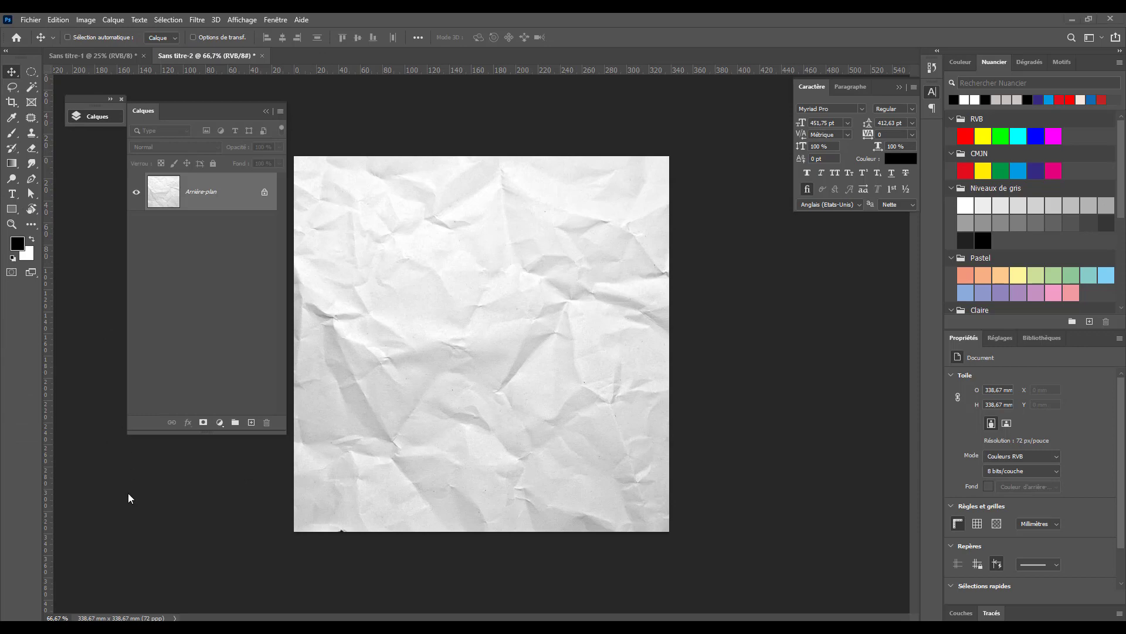
click(251, 422)
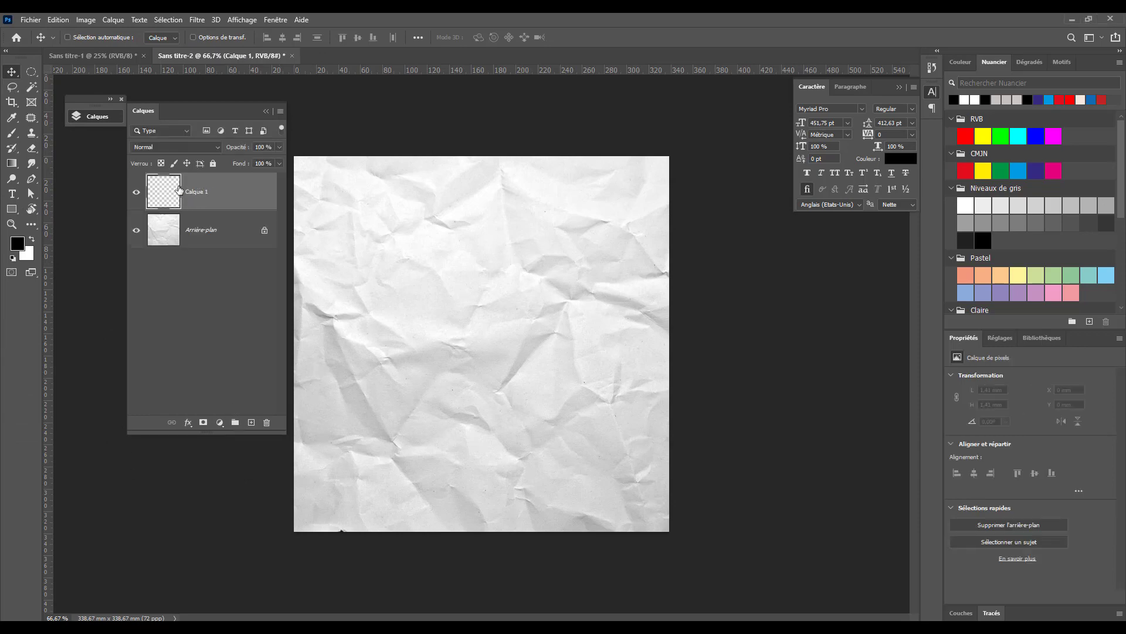
Step: Pick Brush Stroke 1 from the Free Brush Stroke set, test a stroke and undo it
key(b)
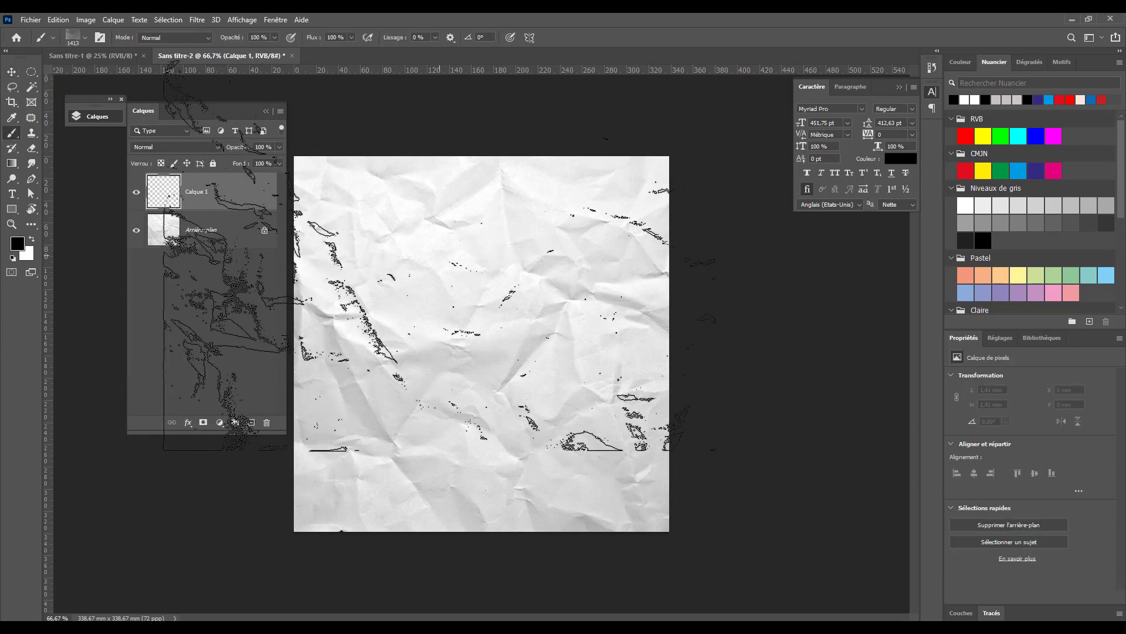
right_click(432, 277)
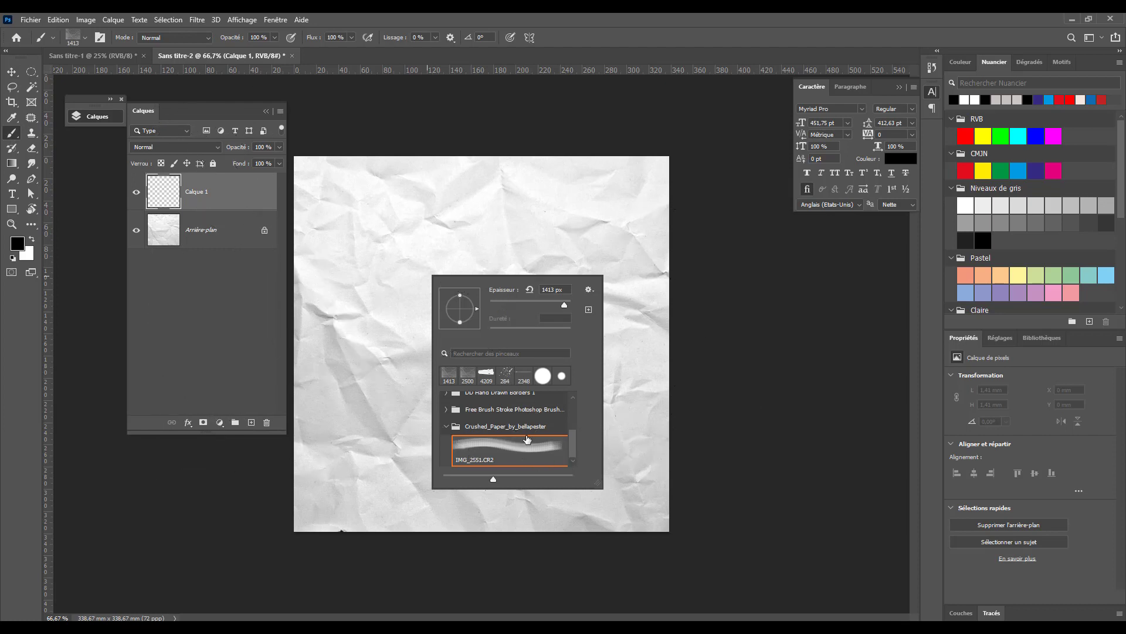
click(447, 427)
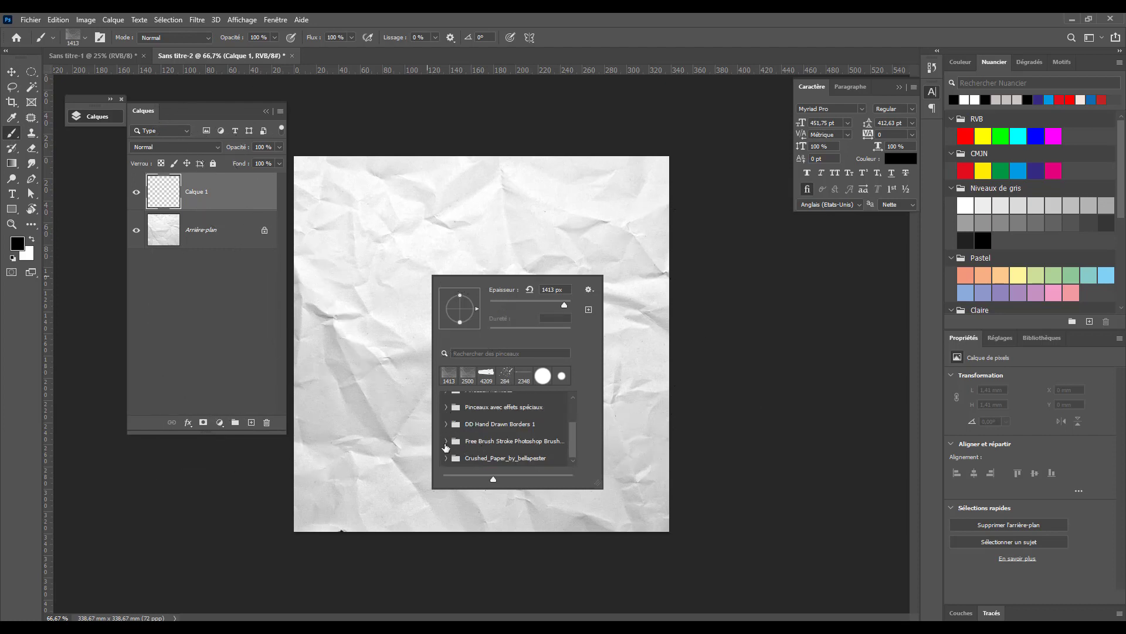
click(444, 441)
click(508, 454)
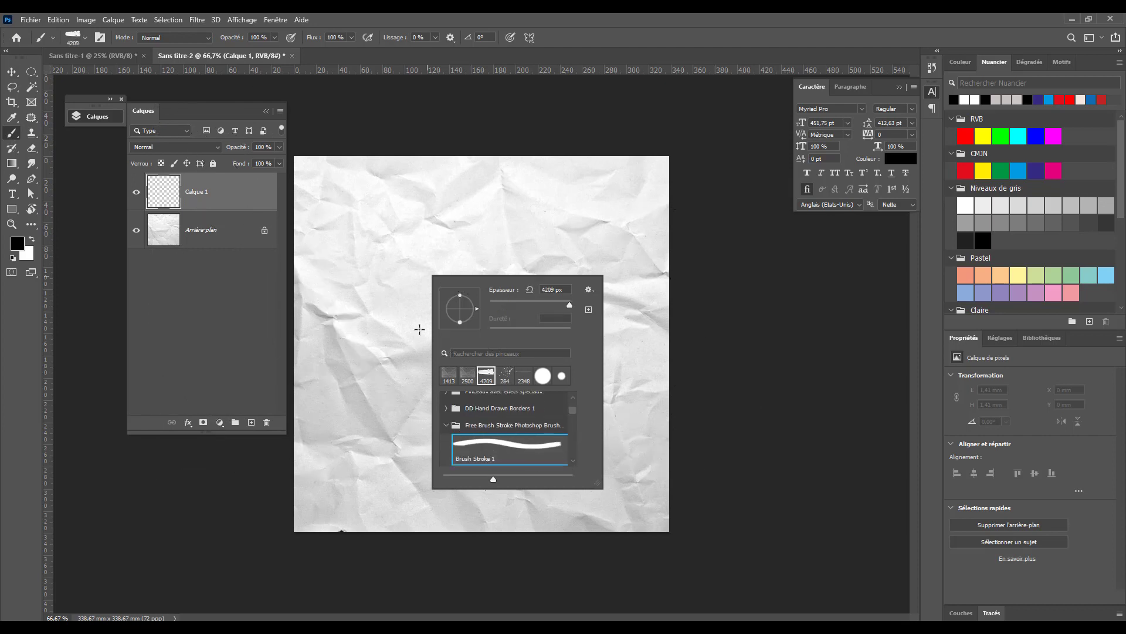
click(375, 313)
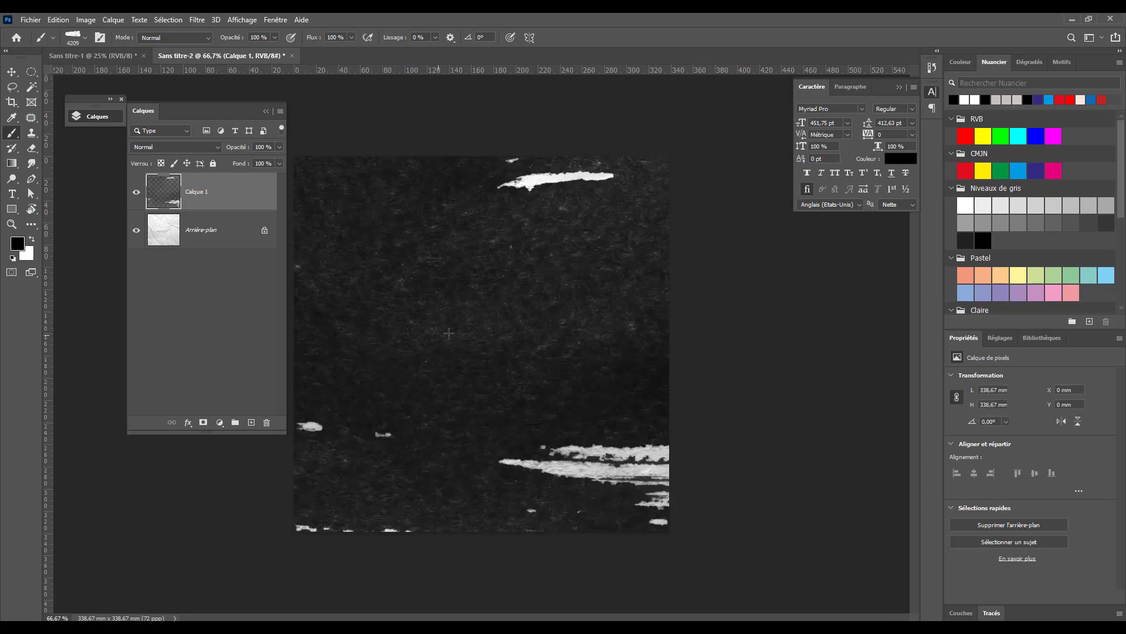
key(ctrl+z)
Step: Resize the brush, paint the black stroke across the canvas and move it lower
right_click(444, 333)
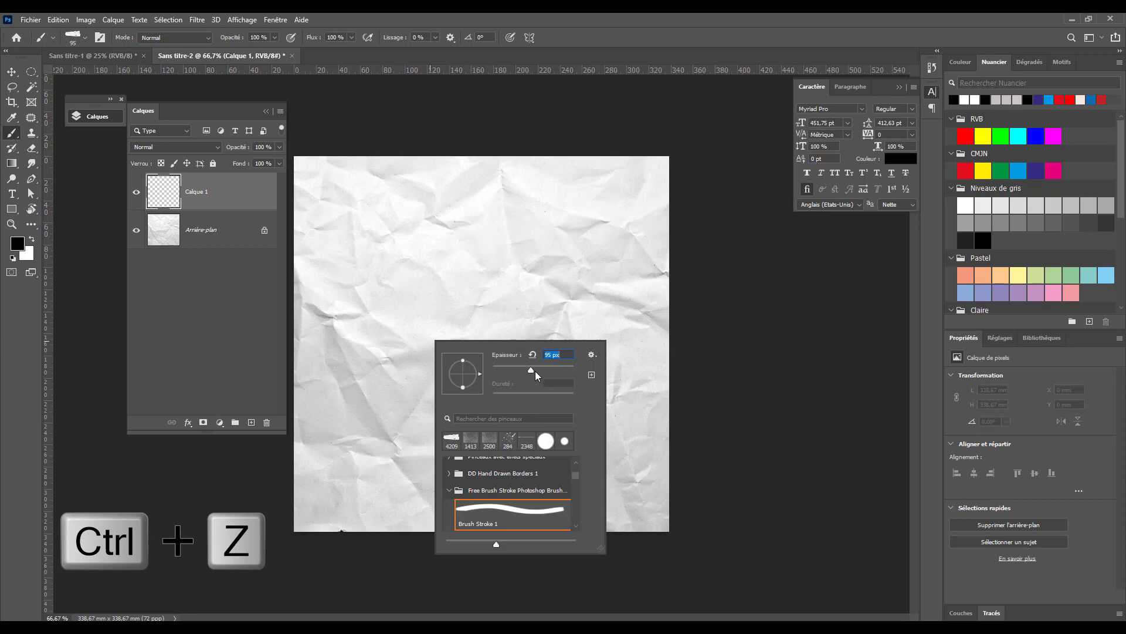
drag(561, 369, 565, 370)
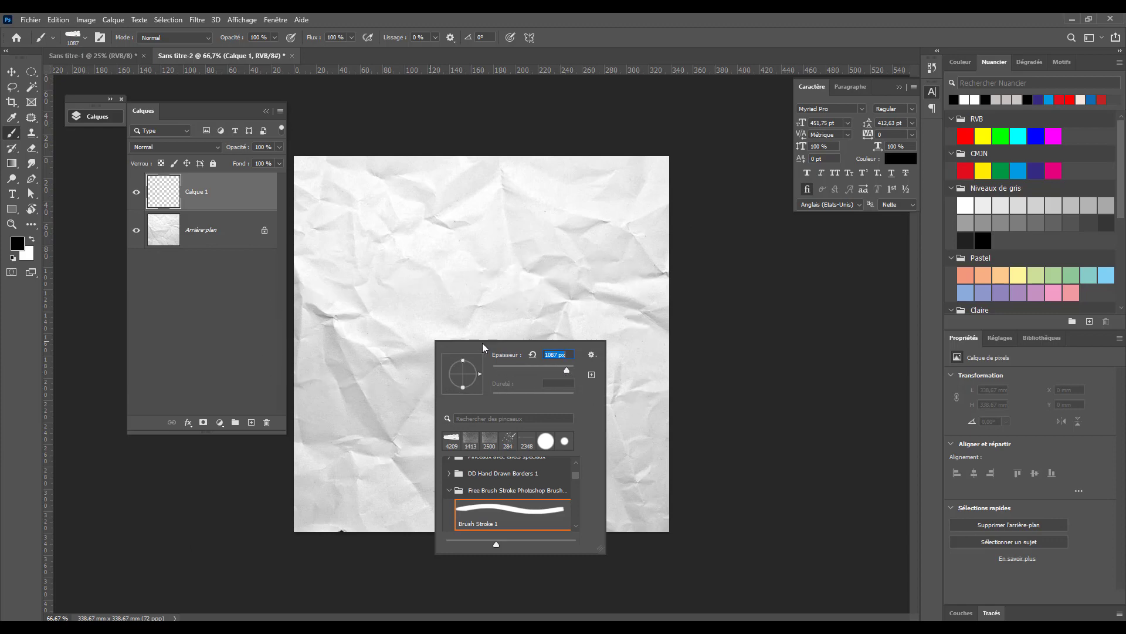
click(451, 326)
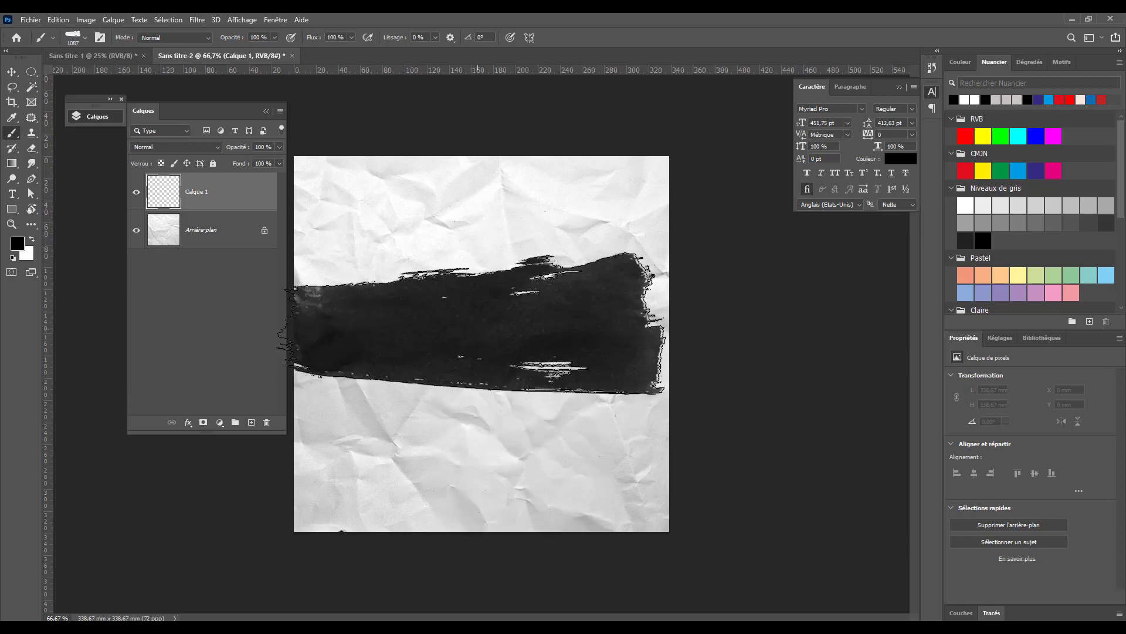
click(11, 71)
mouse_move(487, 331)
mouse_down()
mouse_move(465, 359)
mouse_move(508, 347)
mouse_up()
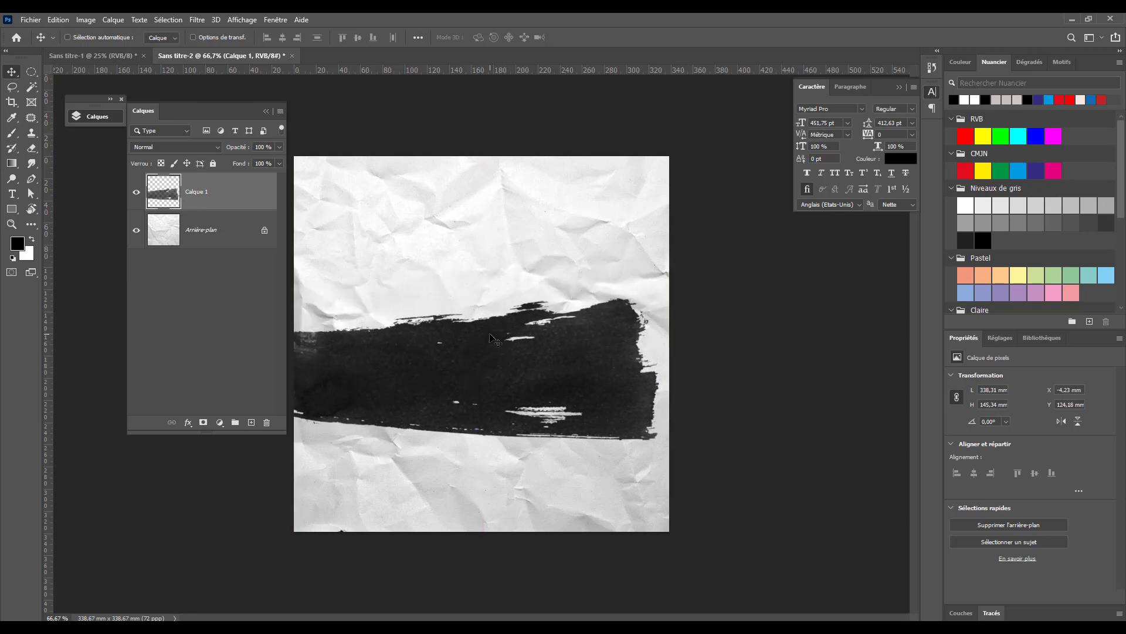
Step: Drag the smiling woman photo from the images folder onto the poster
key(alt+Tab)
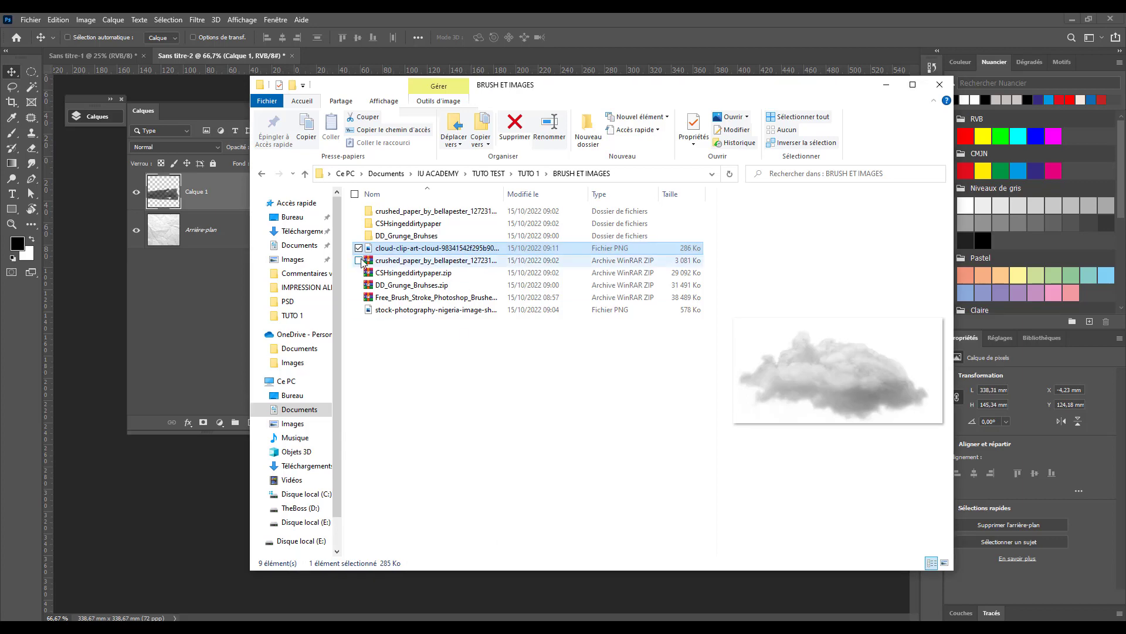
click(419, 310)
drag(357, 88, 721, 103)
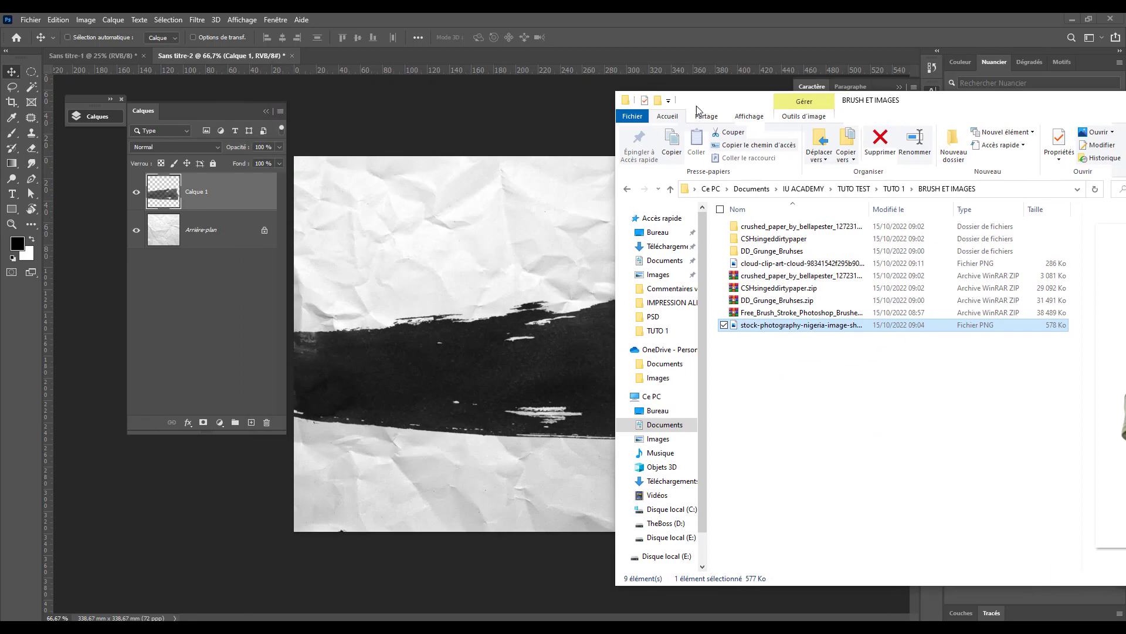
drag(462, 352, 462, 352)
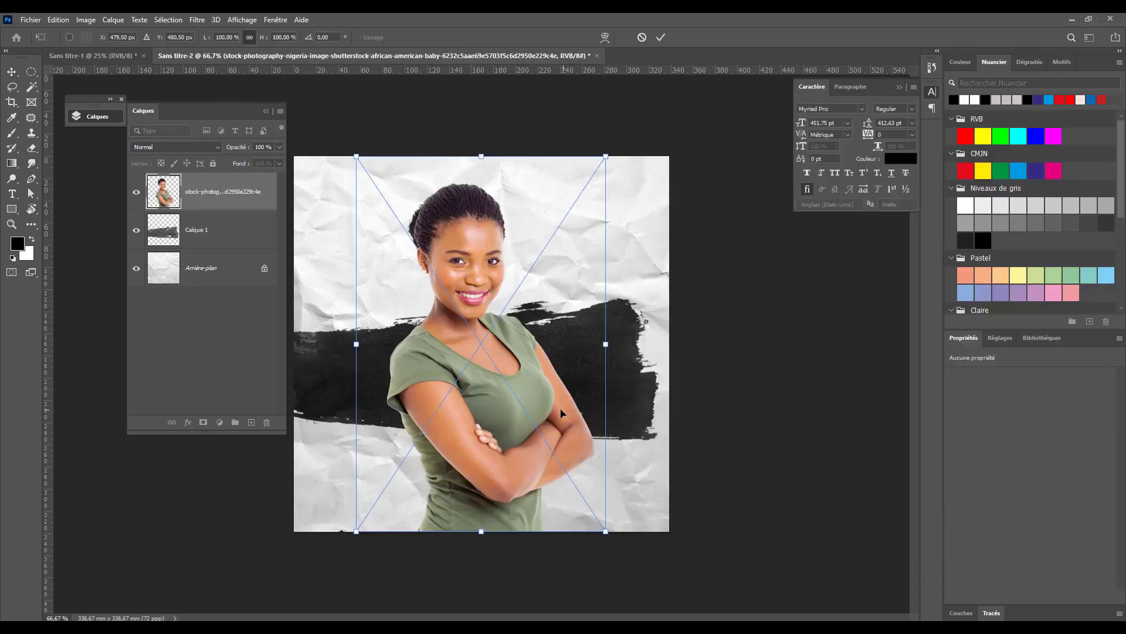
Step: Scale the woman's photo to about 78% and position it over the brush stroke
drag(601, 147, 531, 252)
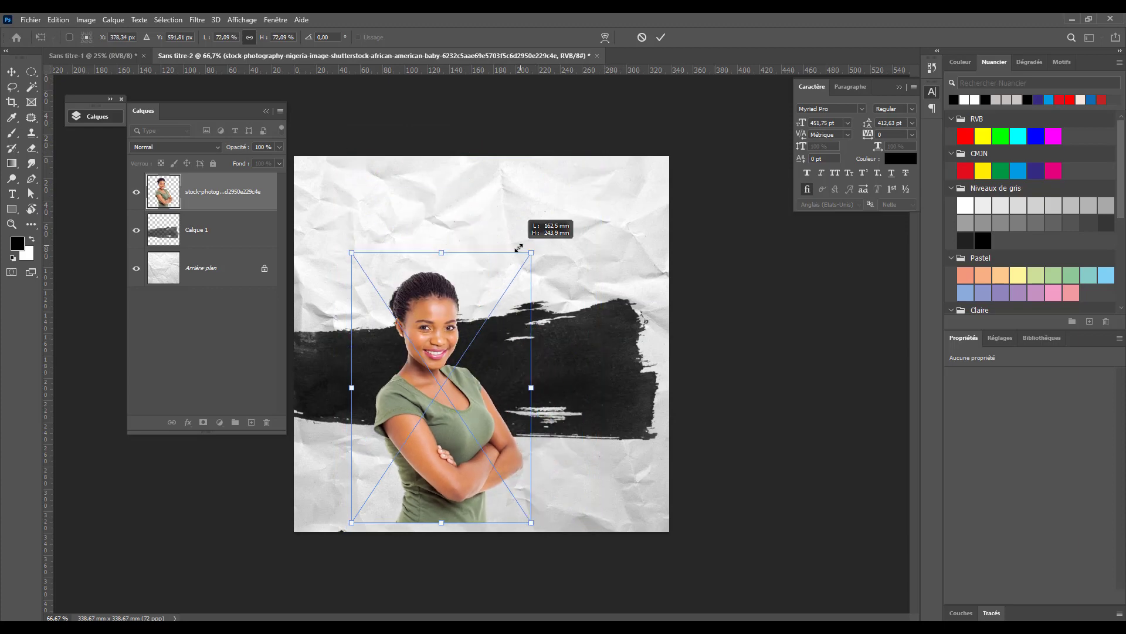
mouse_move(499, 403)
mouse_down()
mouse_move(511, 302)
mouse_move(514, 328)
mouse_up()
drag(382, 172, 382, 152)
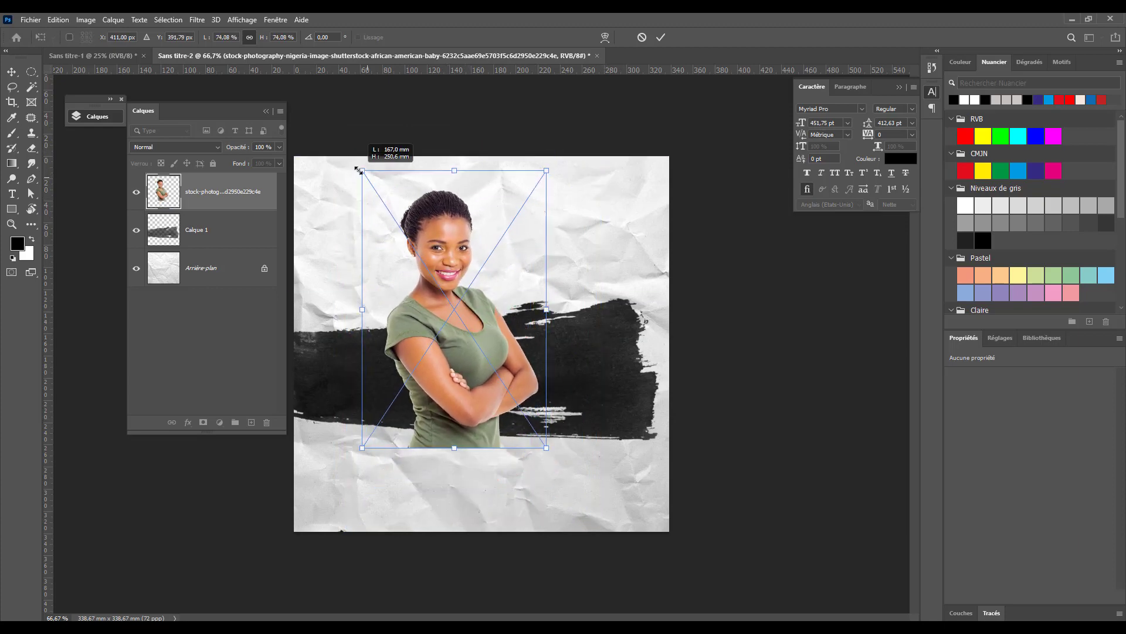
drag(411, 247, 420, 267)
key(Return)
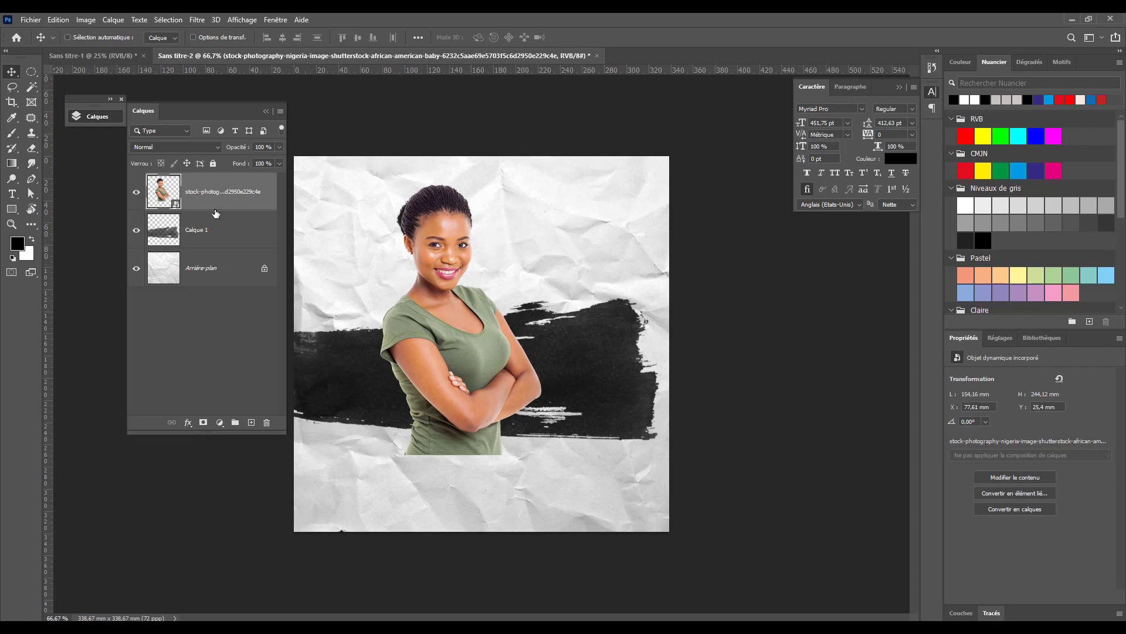
Step: Clip the photo into the stroke, then duplicate it unclipped with a white layer mask
key(alt)
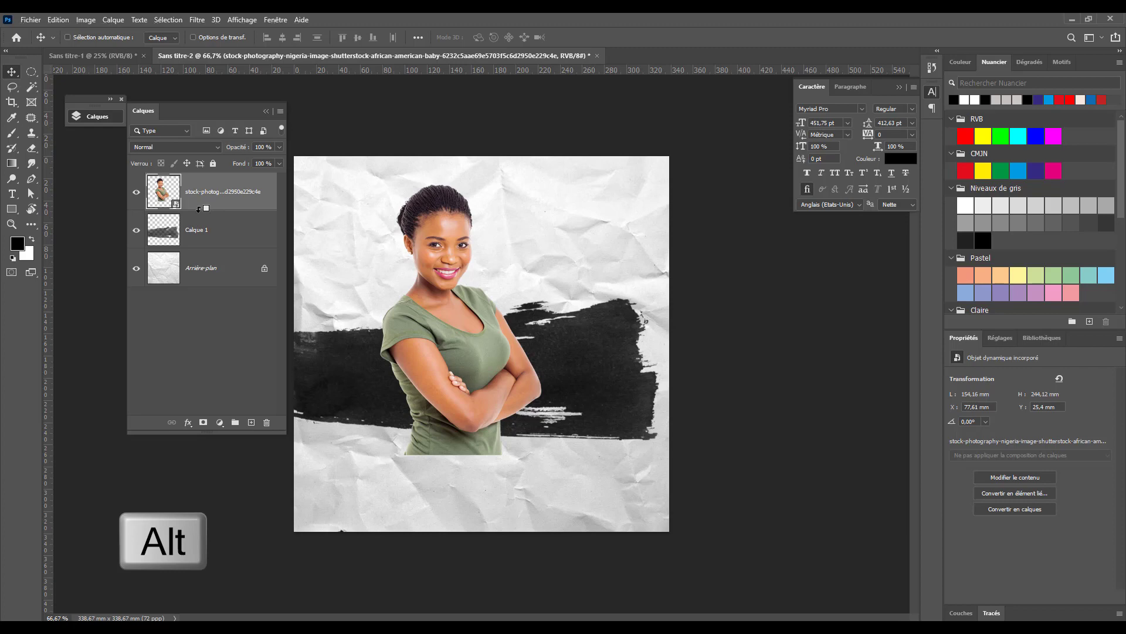
alt+click(198, 209)
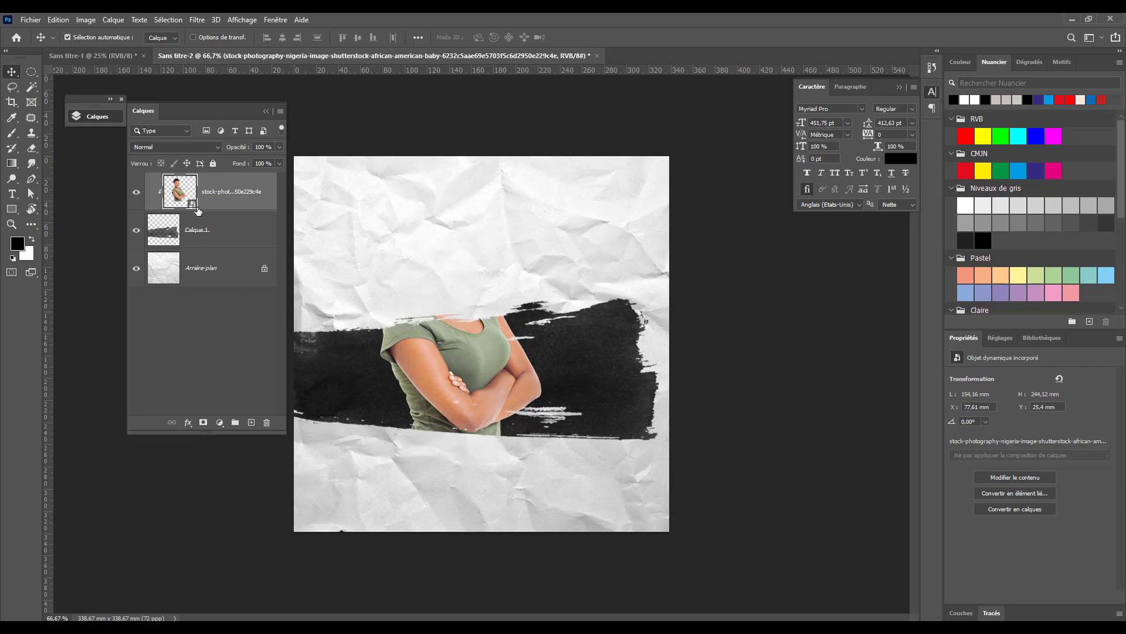
key(ctrl+j)
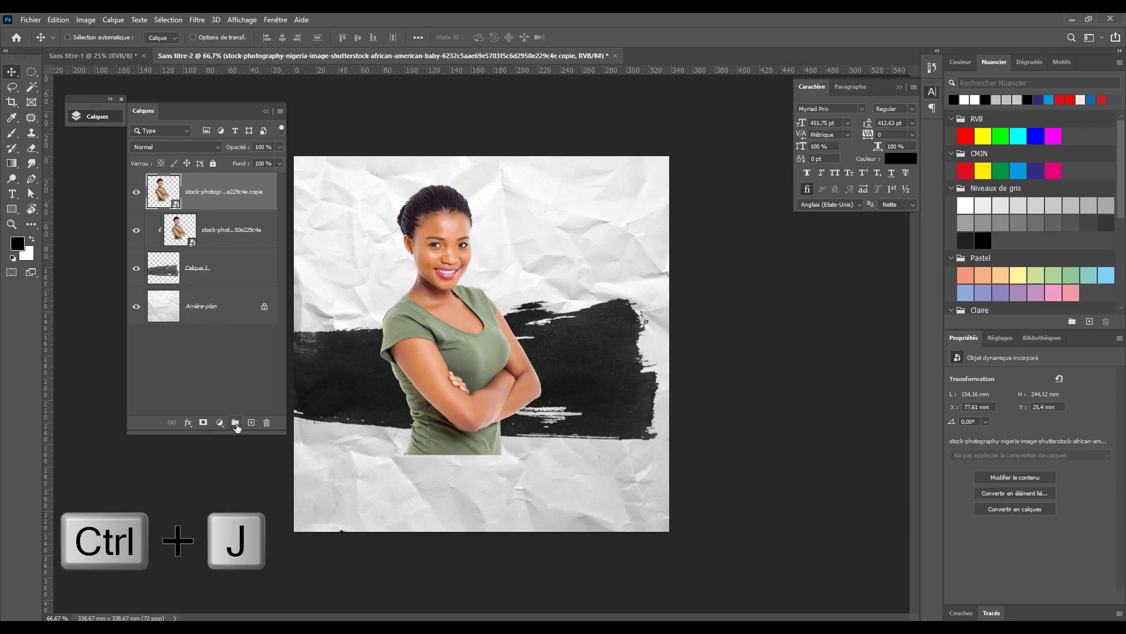
click(202, 422)
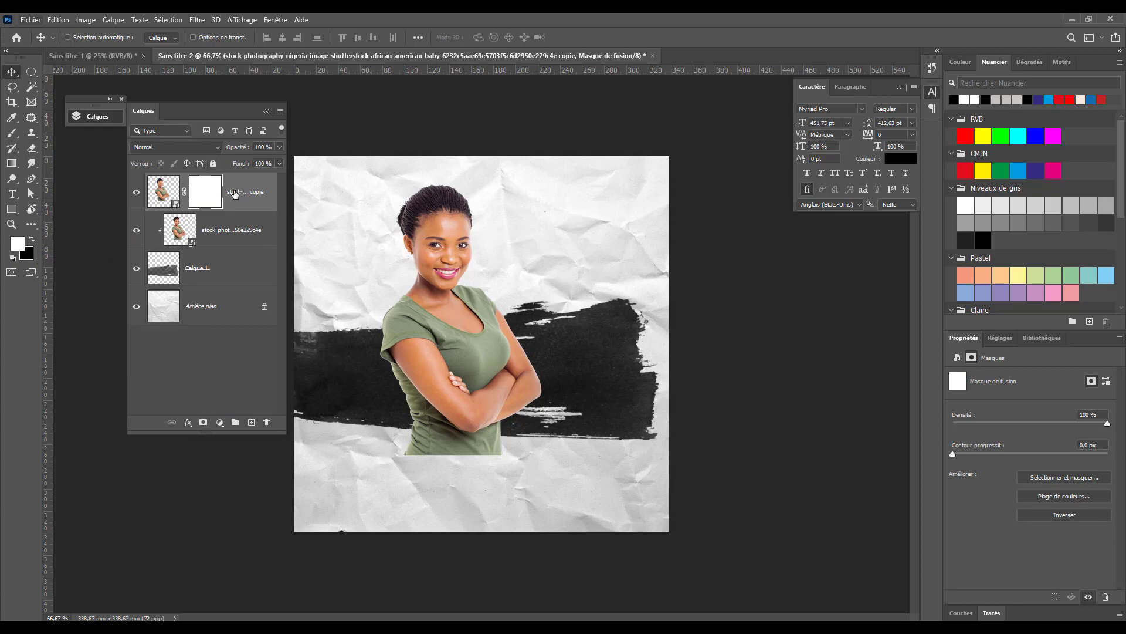
Step: Invert the copy's mask, paint her head back in, and select the layers down to Calque 1
key(ctrl+i)
key(ctrl+BackSpace)
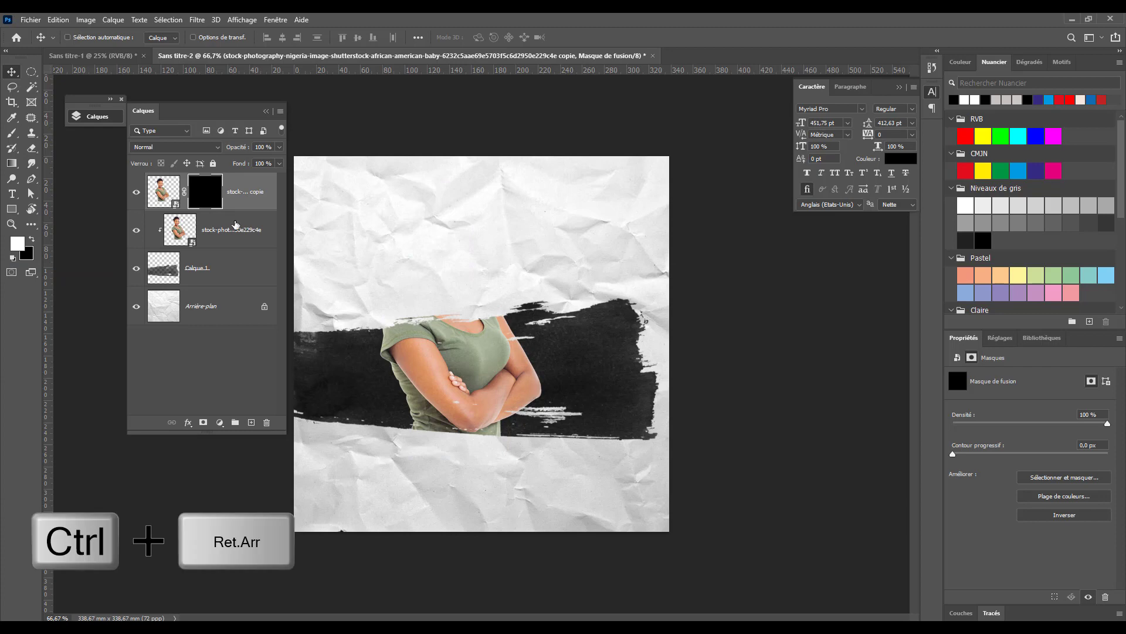
click(11, 135)
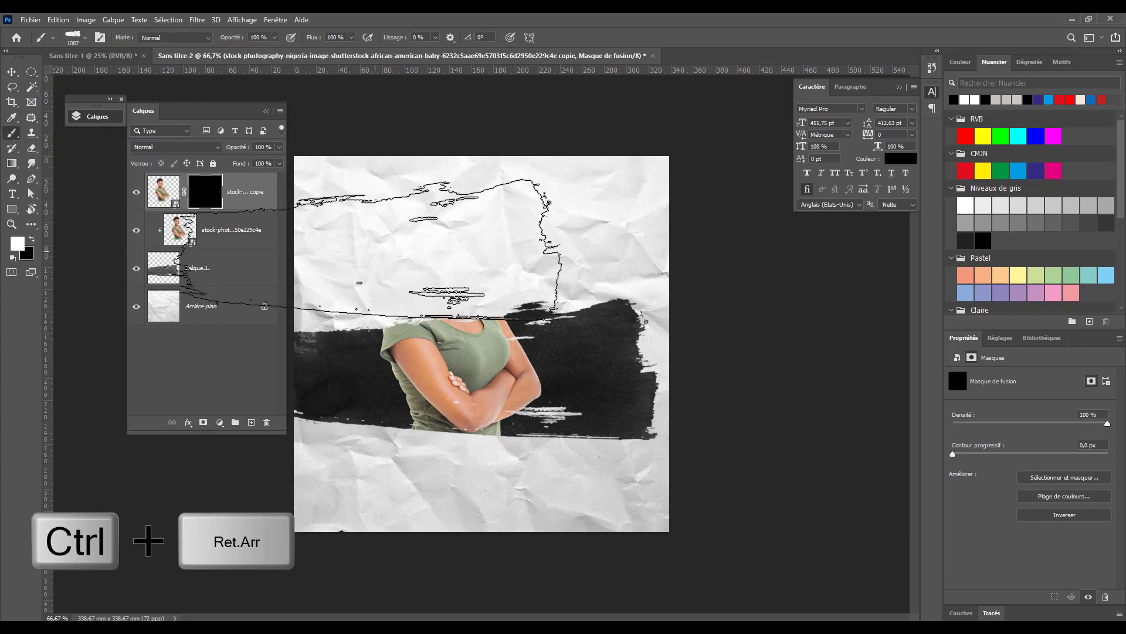
drag(451, 280, 440, 246)
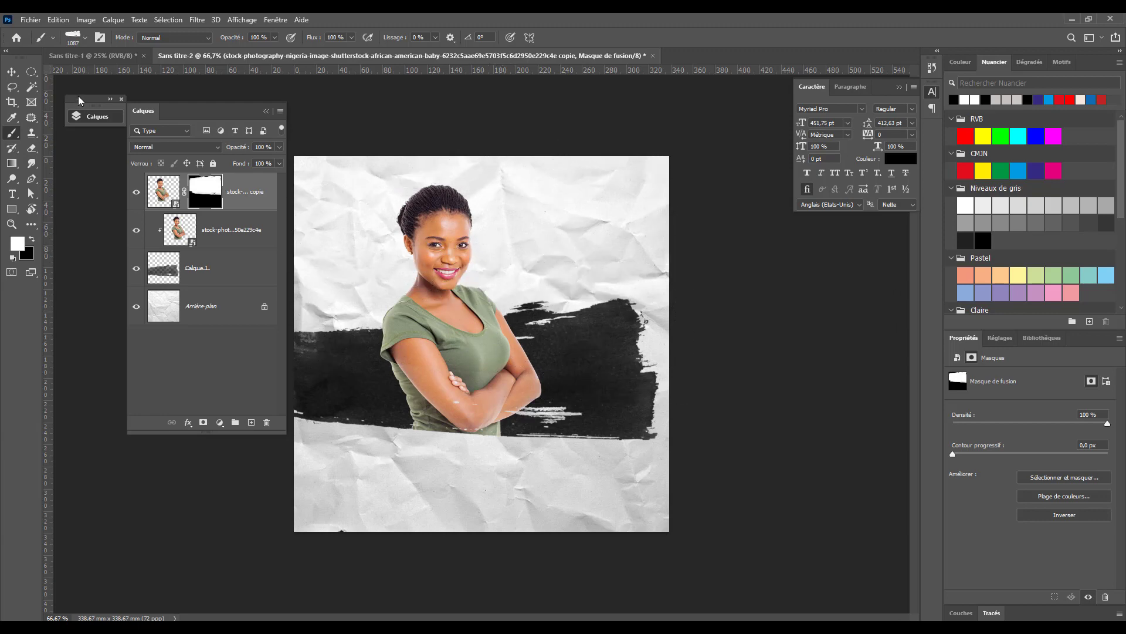
click(11, 72)
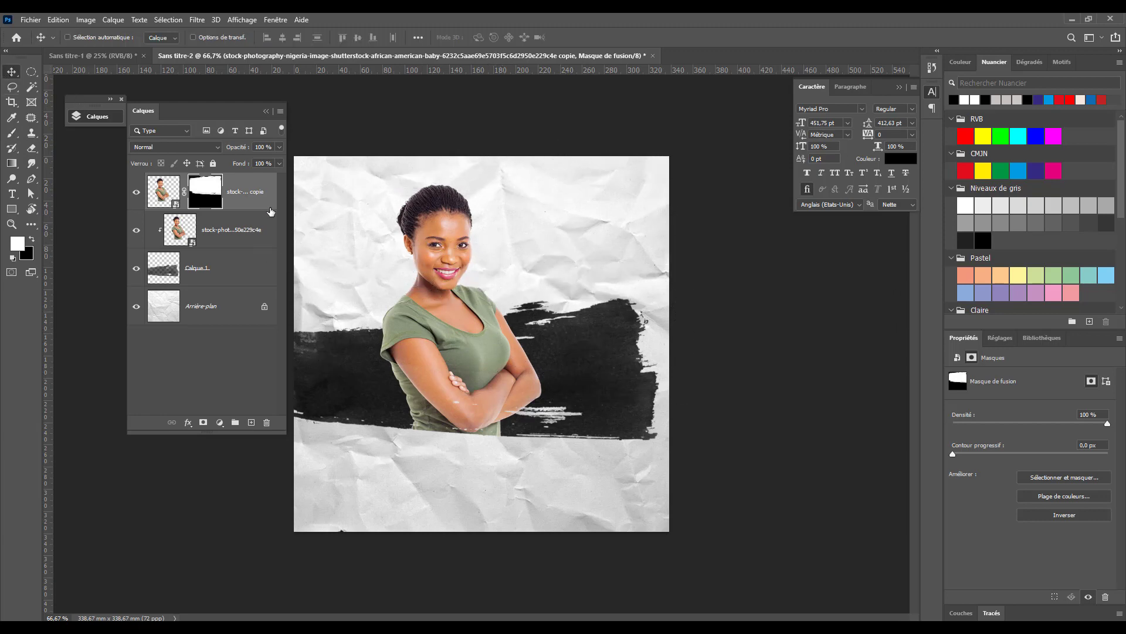
click(237, 274)
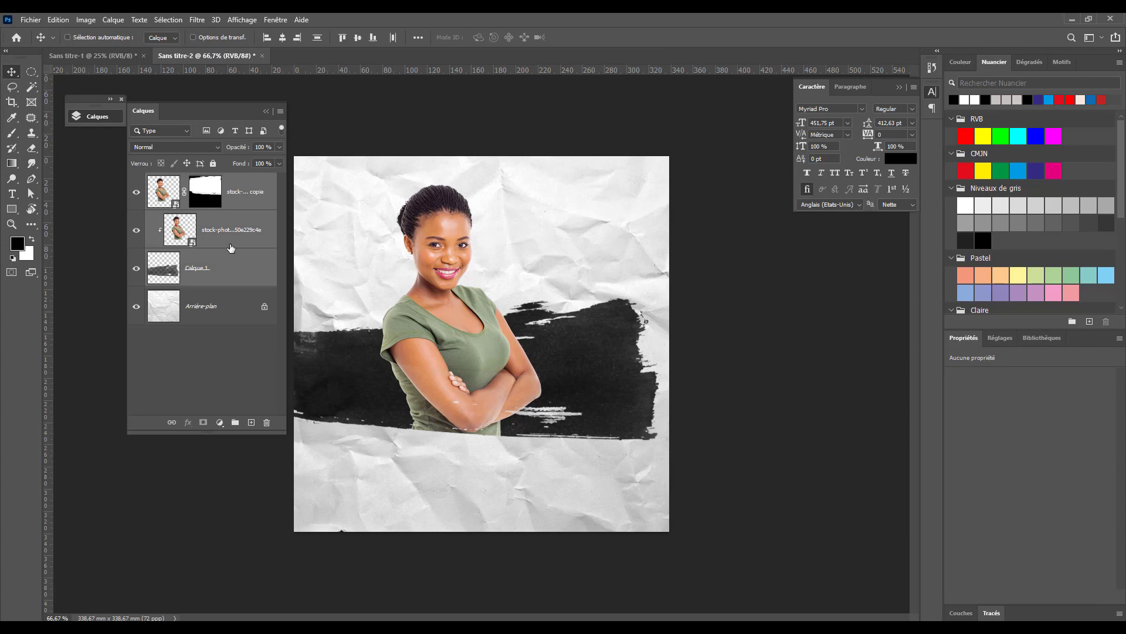
Step: Group the selected layers as 'IMages', expand it and select the top photo copy
click(234, 422)
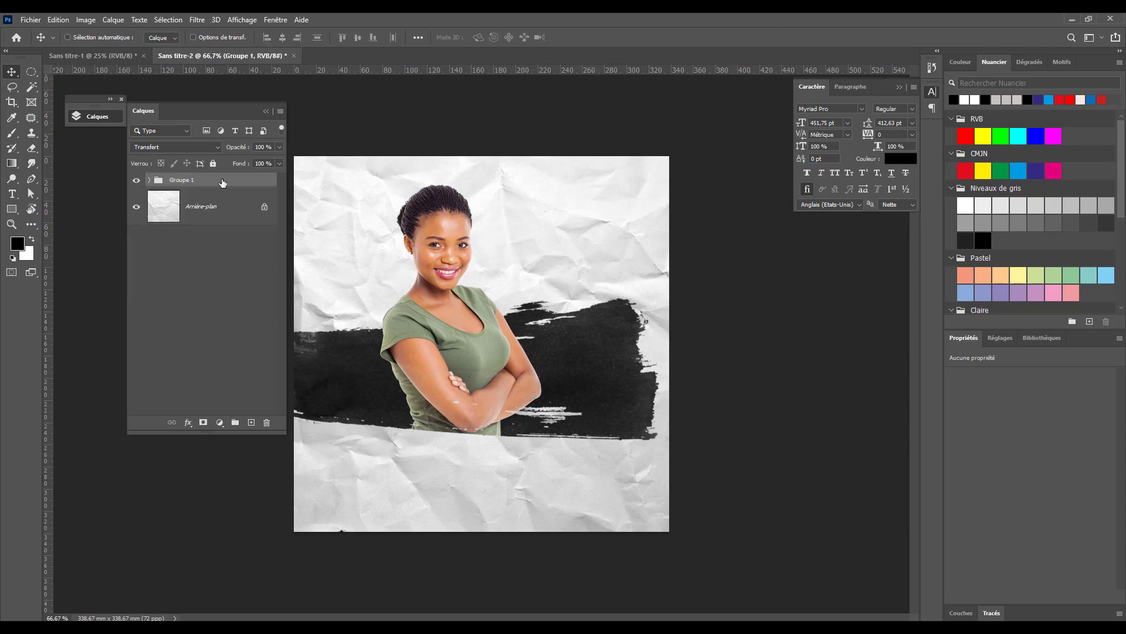
double_click(182, 181)
key(BackSpace)
text(Images)
key(Return)
click(150, 180)
click(180, 210)
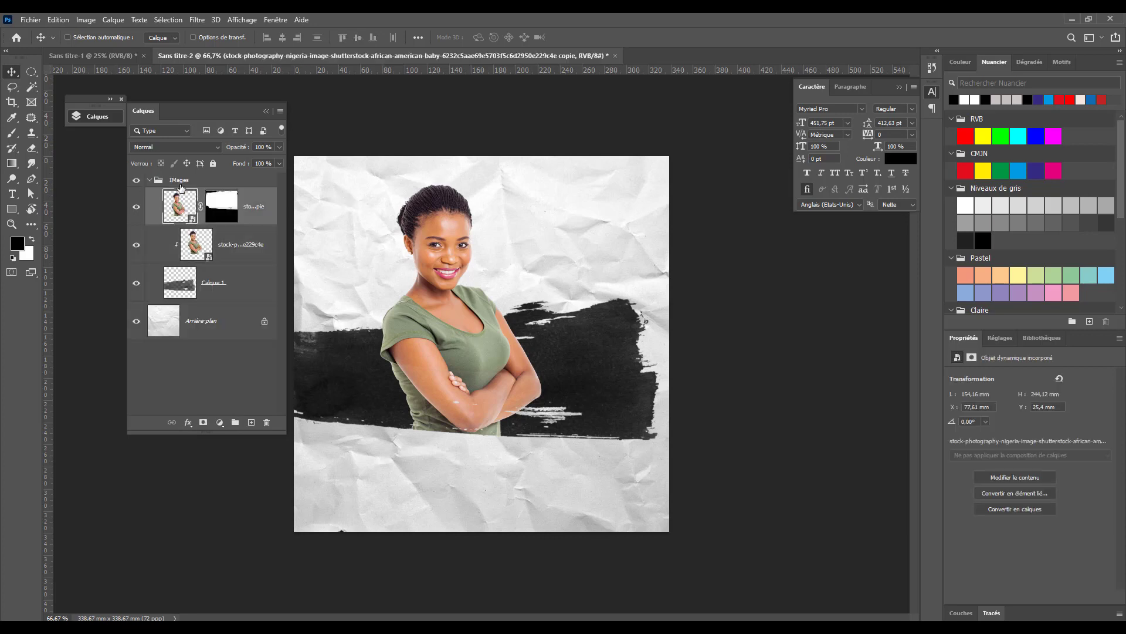
click(197, 19)
Step: In the Camera Raw Filter, set Exposure -0.45 and Contrast +46
click(226, 108)
scroll(954, 330, up, 5)
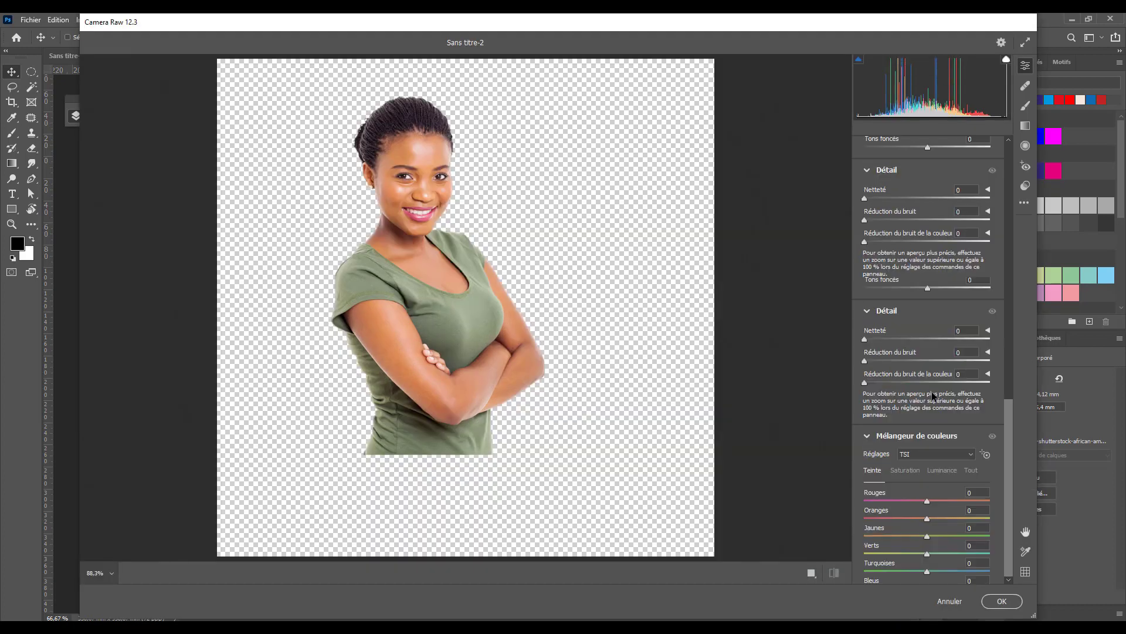
scroll(950, 316, up, 5)
scroll(944, 303, up, 5)
scroll(940, 290, up, 3)
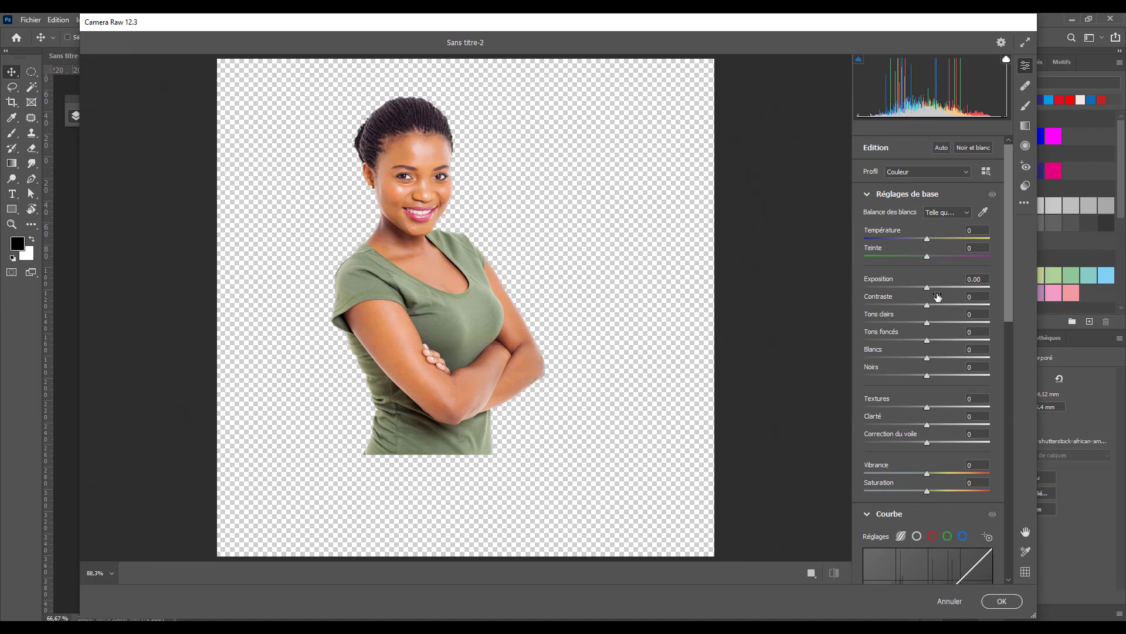
drag(935, 294, 921, 293)
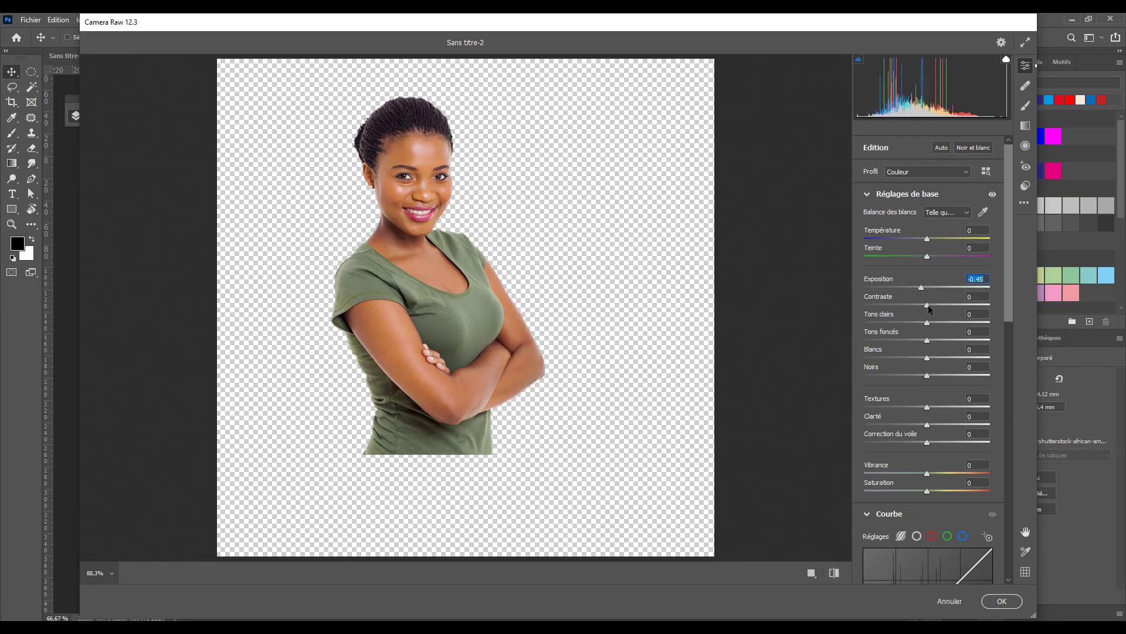
drag(928, 305, 957, 305)
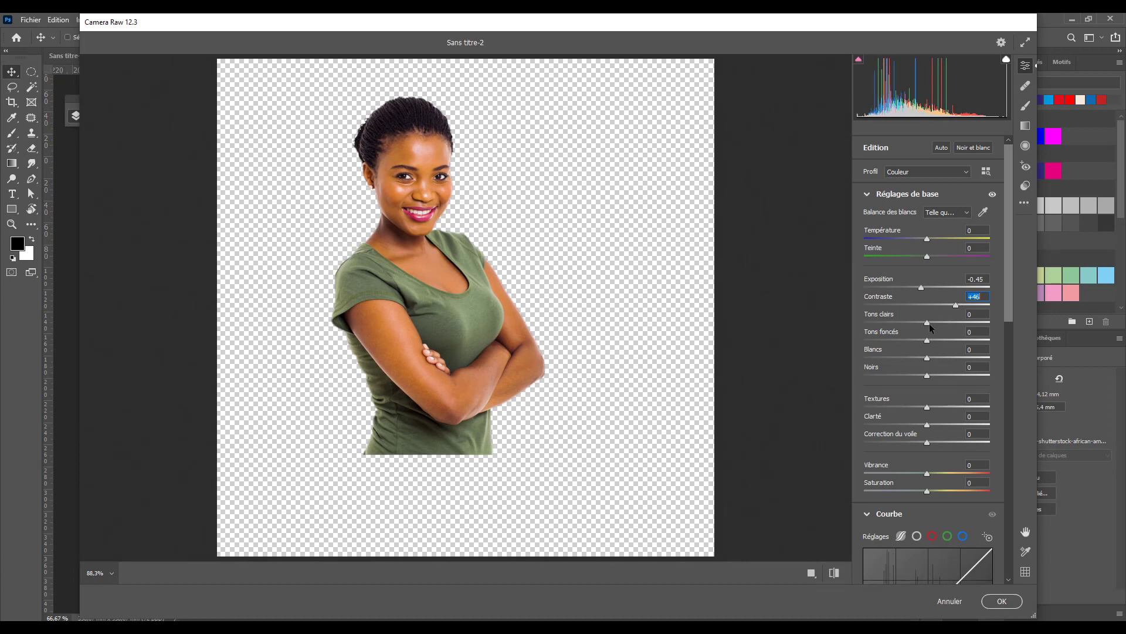
Step: Set Highlights +27, Shadows -34, Whites -9, Blacks +50, Texture and Clarity +36, lower Dehaze
mouse_move(927, 323)
mouse_down()
mouse_move(905, 324)
mouse_move(943, 335)
mouse_move(909, 342)
mouse_up()
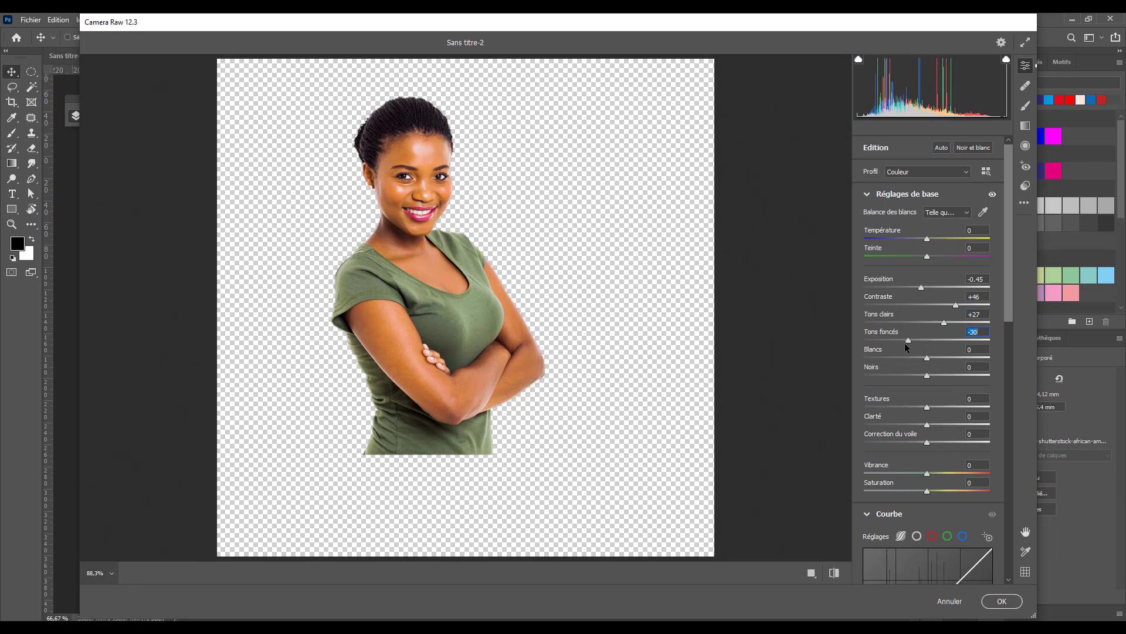
mouse_move(907, 342)
mouse_down()
mouse_move(911, 357)
mouse_move(900, 359)
mouse_move(943, 360)
mouse_move(916, 361)
mouse_move(969, 379)
mouse_move(960, 377)
mouse_up()
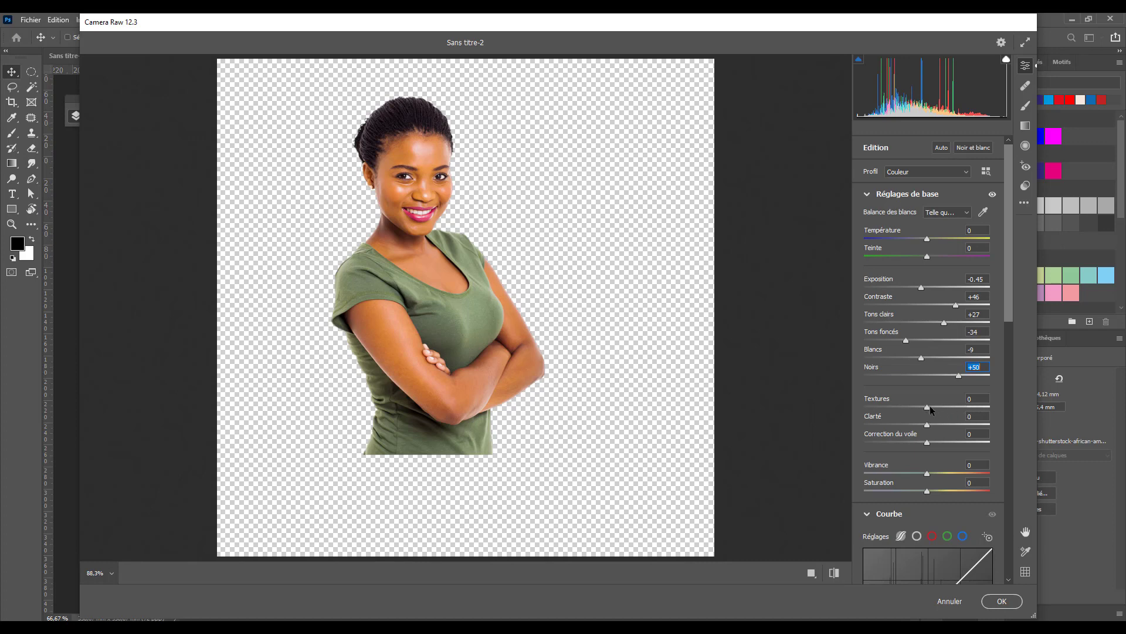
drag(931, 405, 944, 408)
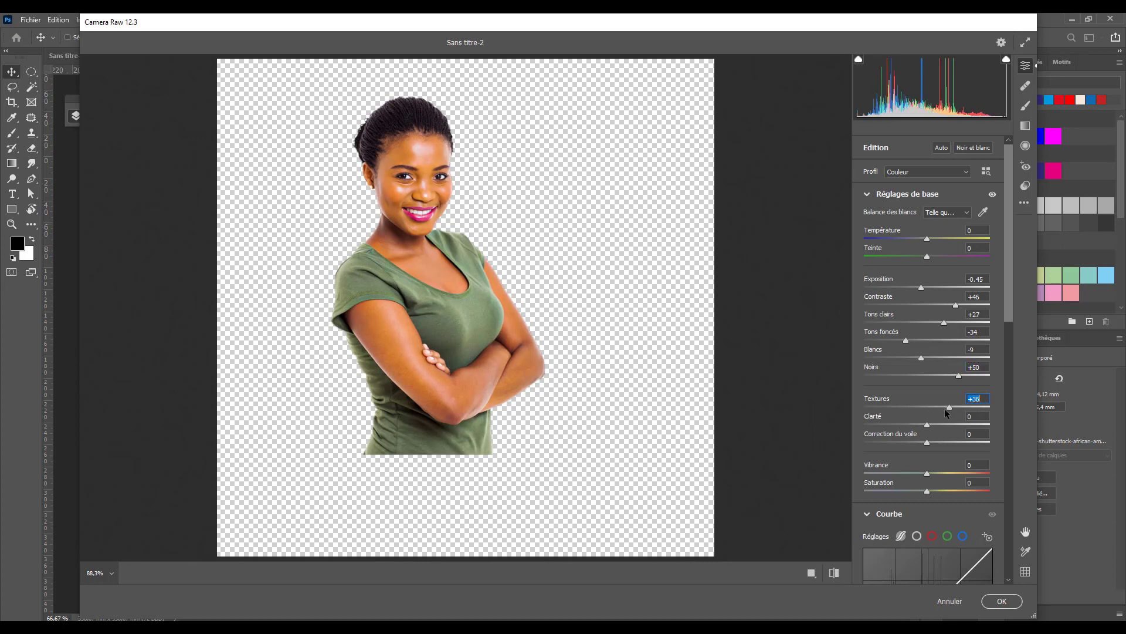
drag(931, 423, 950, 425)
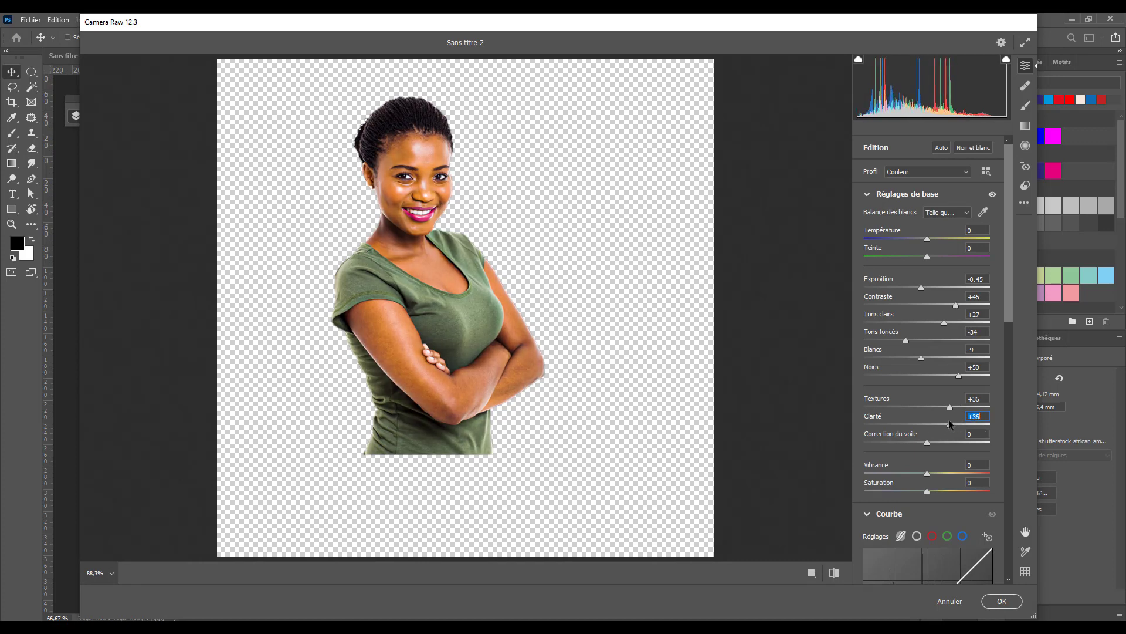
mouse_move(927, 443)
mouse_down()
mouse_move(914, 442)
mouse_move(926, 442)
mouse_up()
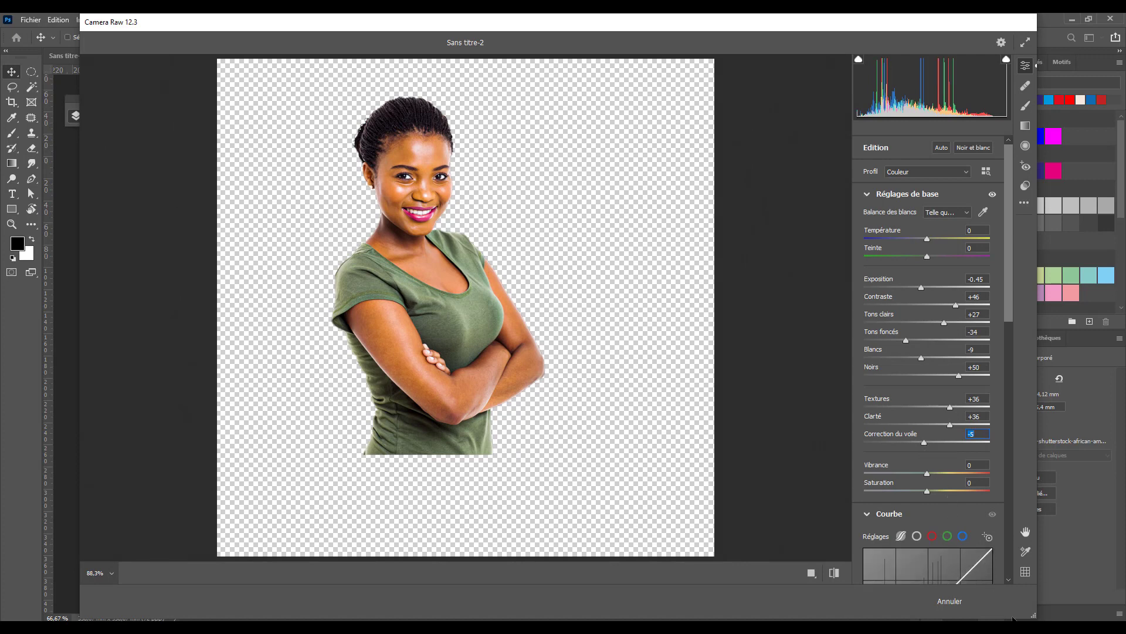
Step: Apply the Camera Raw filter and copy it onto the lower clipped photo layer
click(1007, 606)
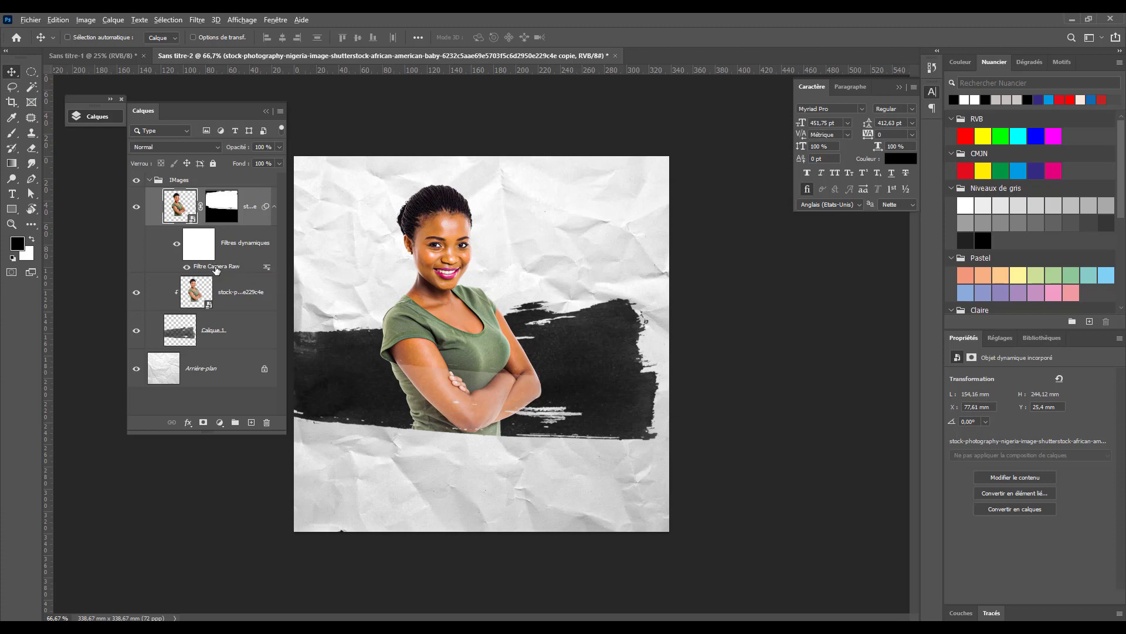
drag(216, 269, 215, 314)
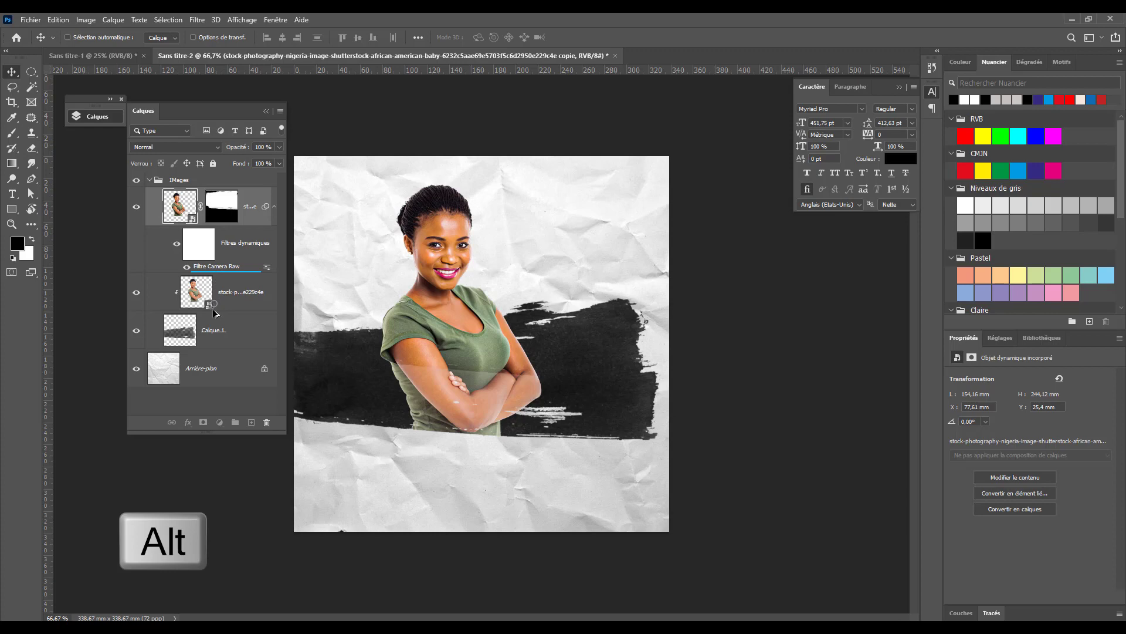
drag(214, 314, 215, 314)
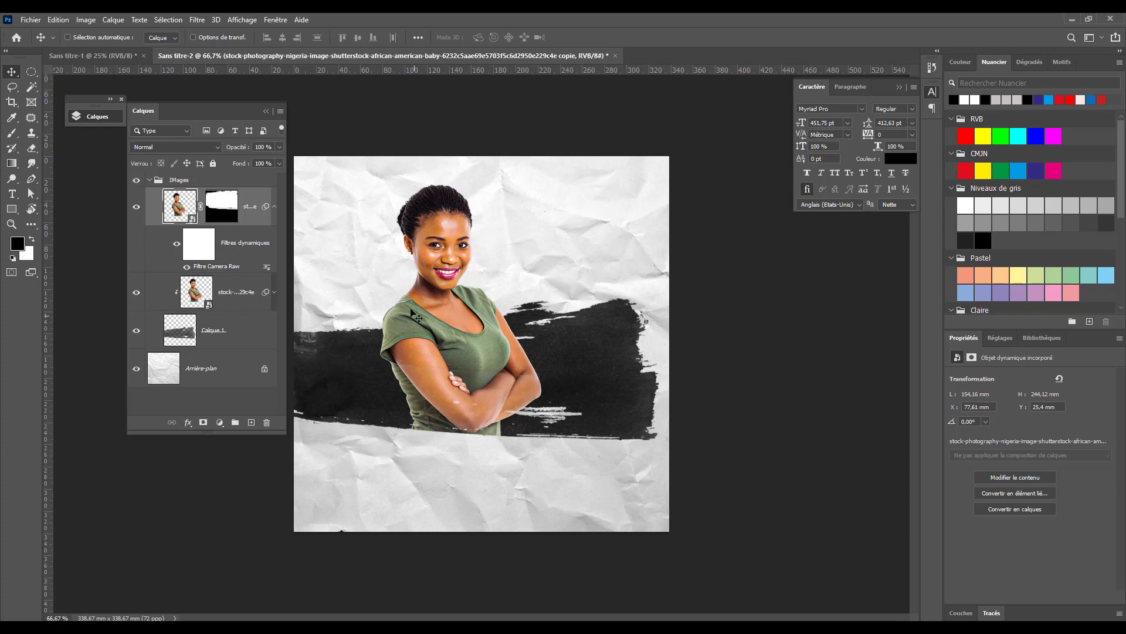
click(91, 116)
key(t)
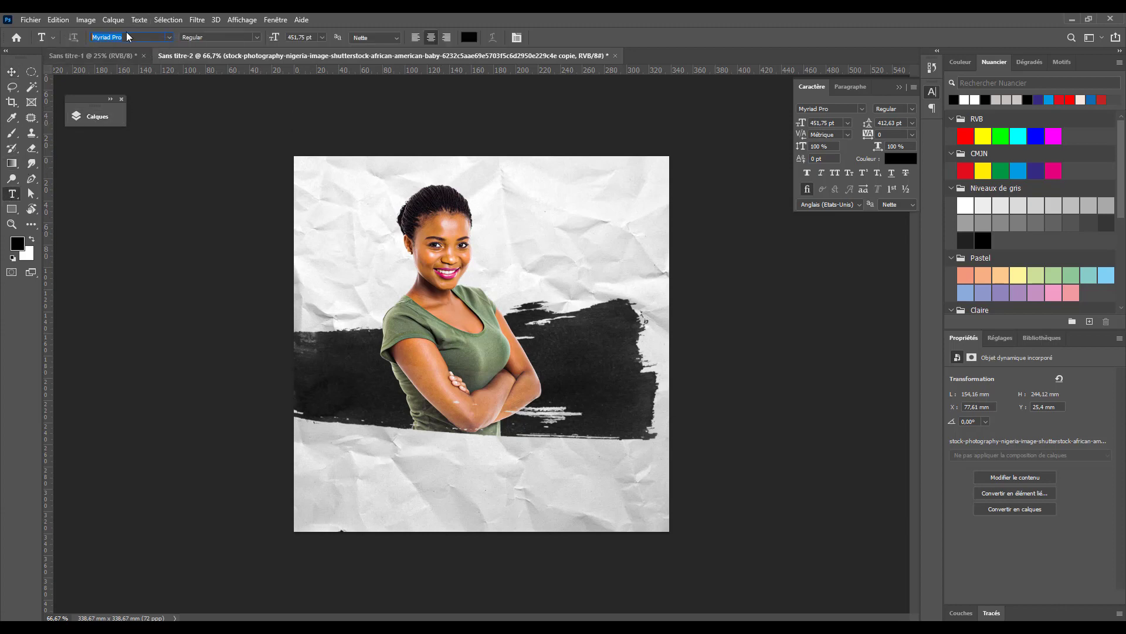
Step: Add the text 'AFRICAN' in Impact across the upper canvas
text(Impact)
key(Return)
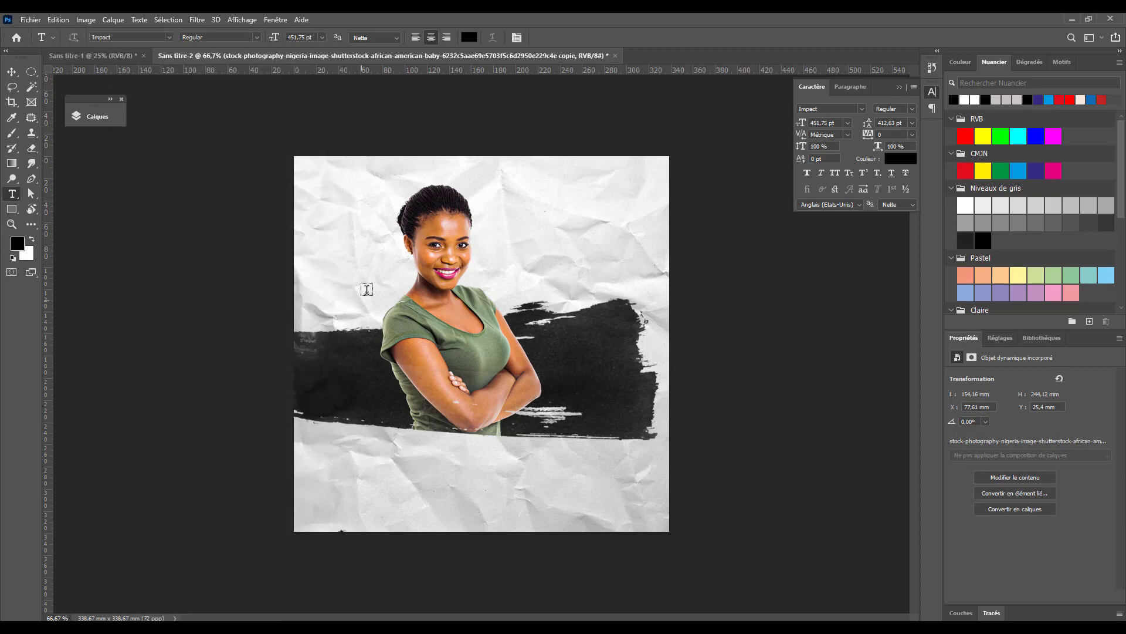
click(339, 284)
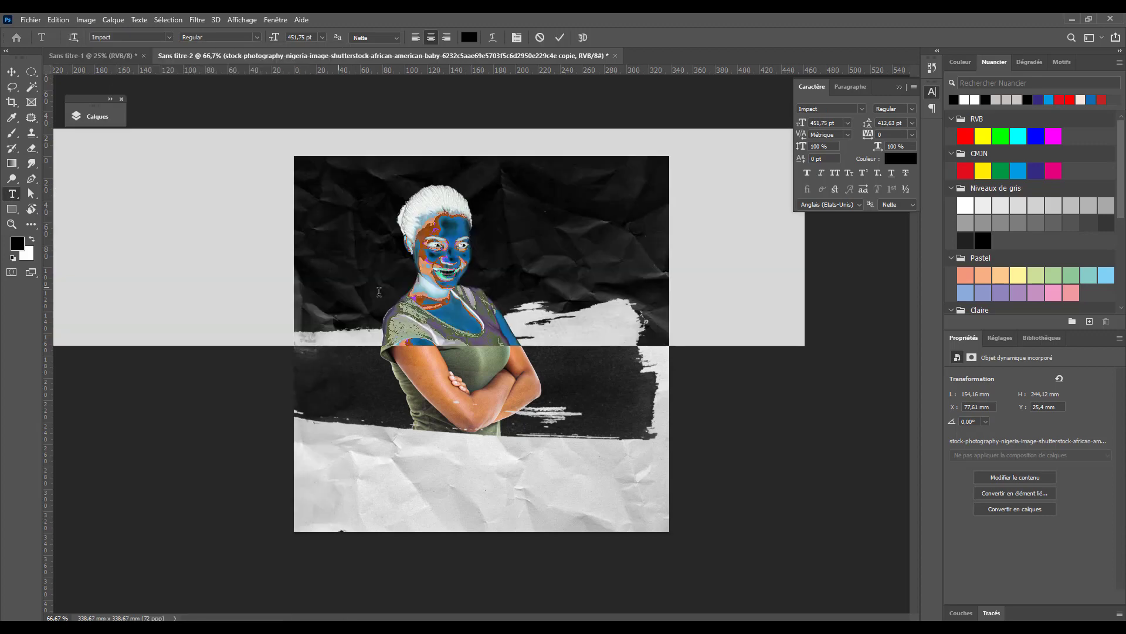
text(AFRICAN)
drag(452, 248, 563, 252)
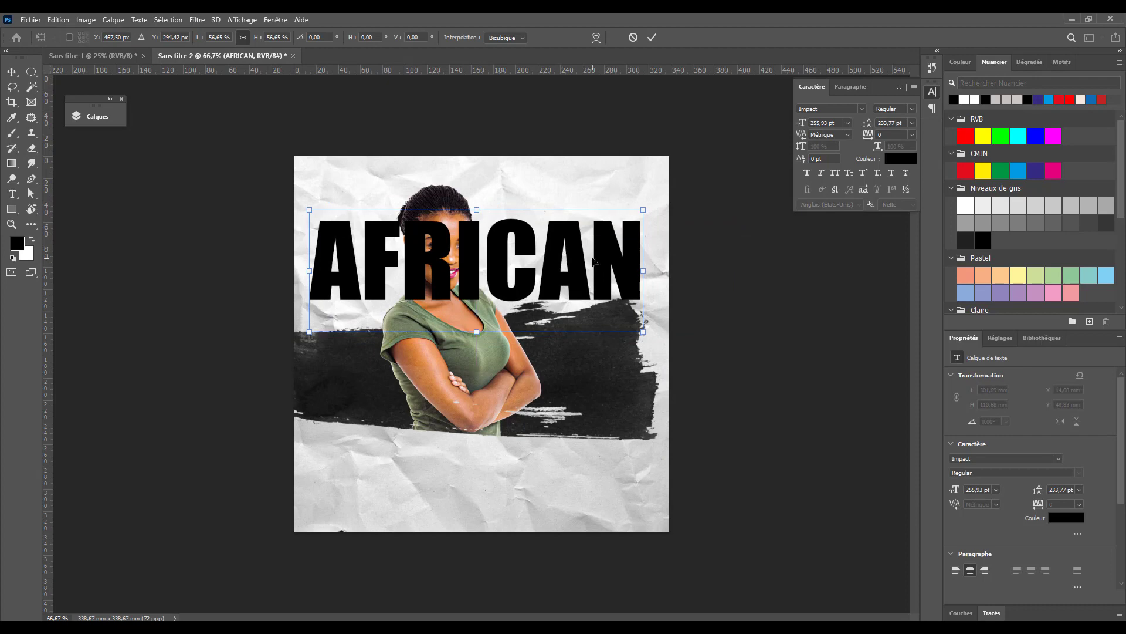
key(Return)
Step: Move AFRICAN below the photo layers, scale it to about 86% and centre it
click(97, 116)
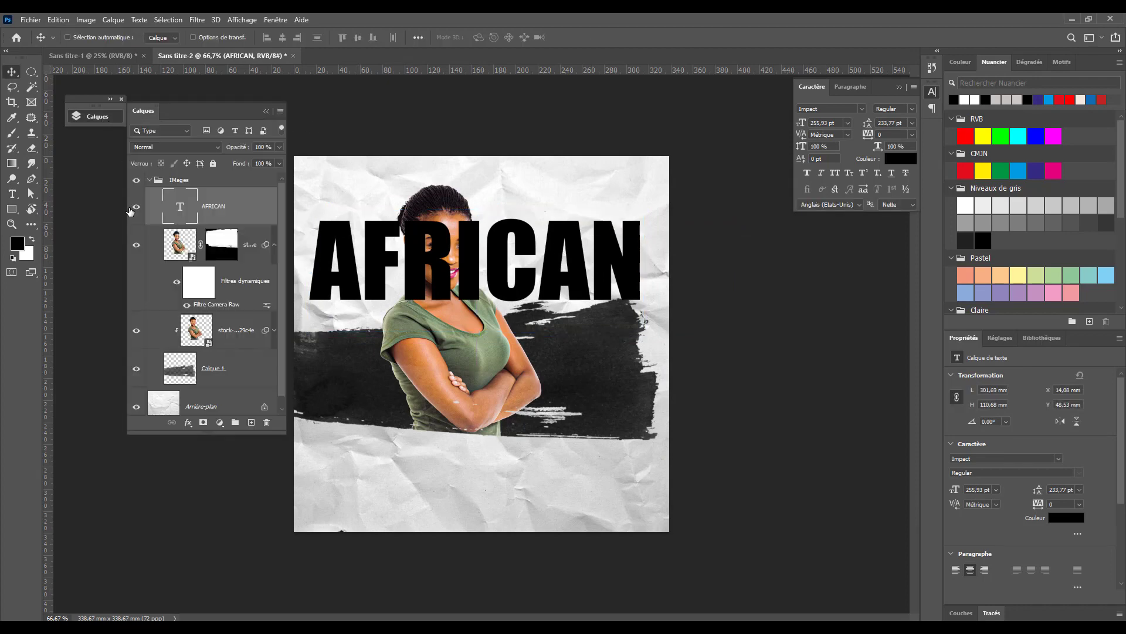
drag(200, 222, 219, 358)
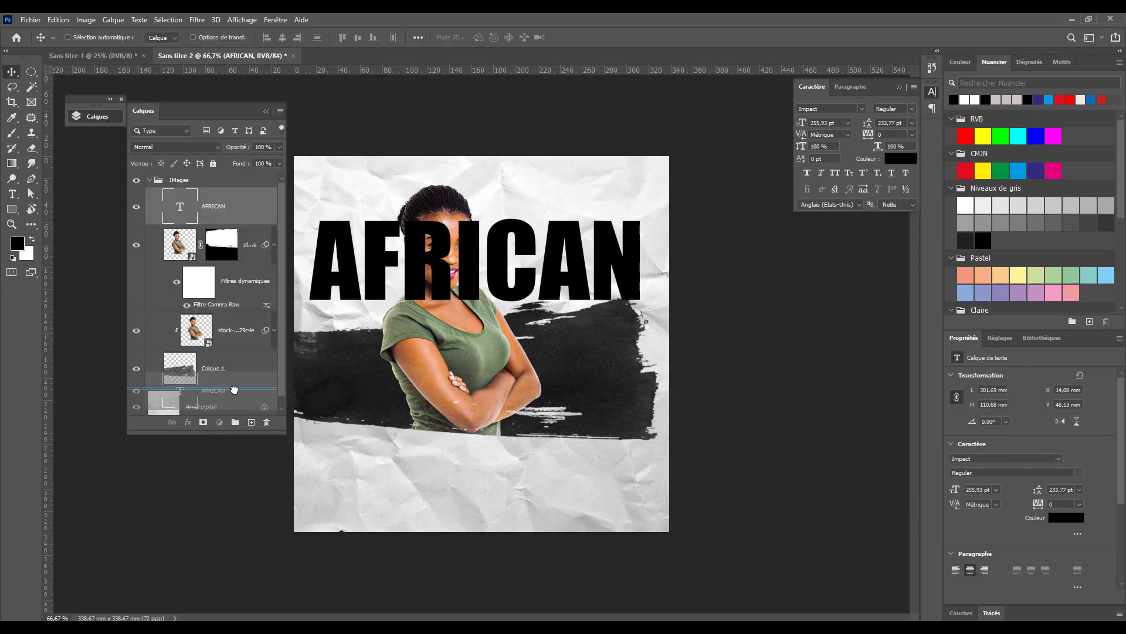
drag(378, 257, 368, 264)
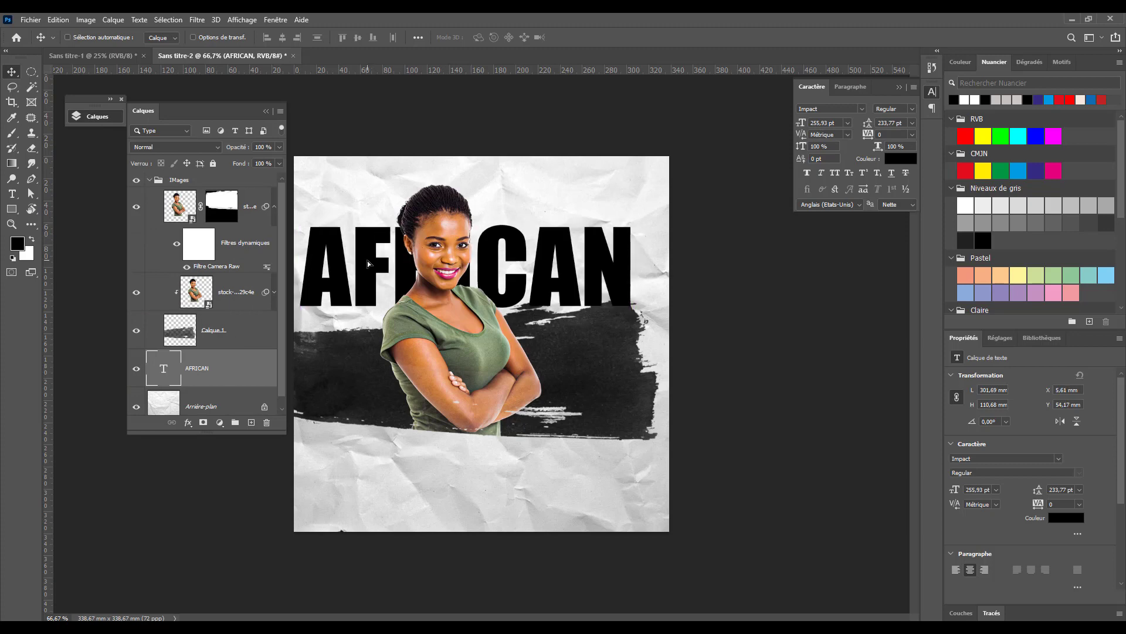
key(ctrl+t)
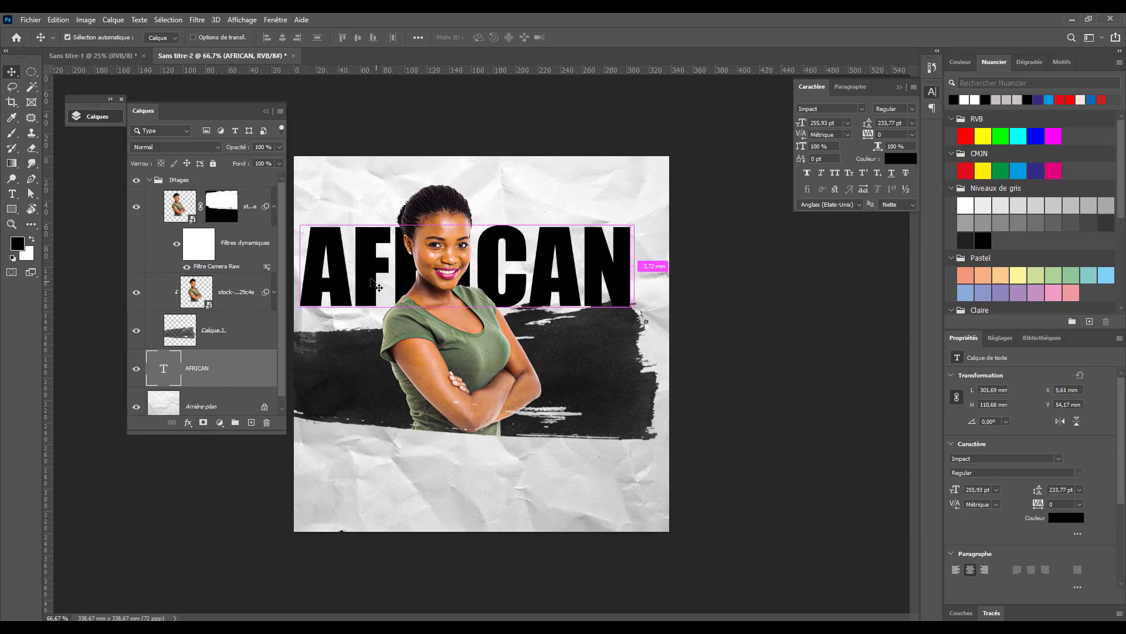
drag(301, 217, 361, 260)
drag(518, 283, 503, 263)
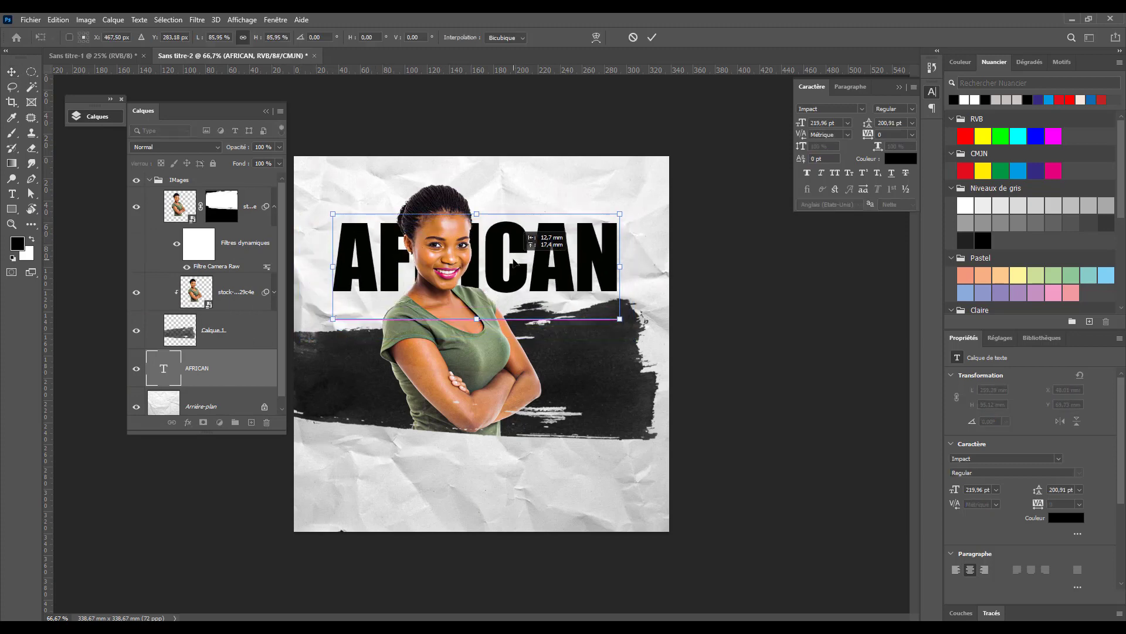
key(Return)
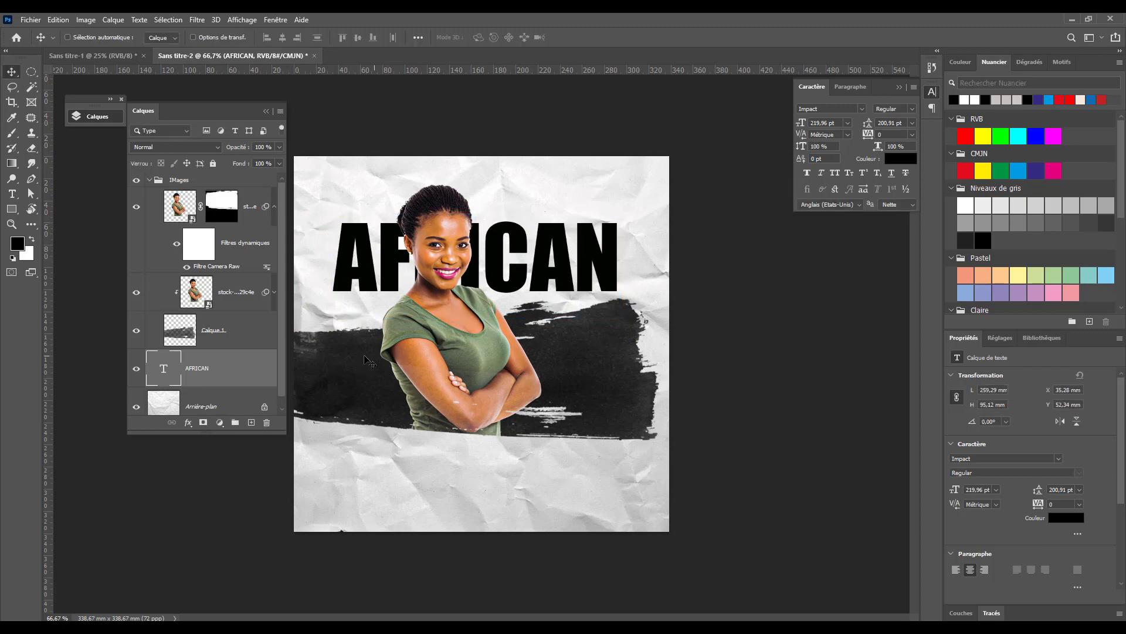
Step: Give AFRICAN a red Contour stroke with Fond 0%, then duplicate the layer
double_click(247, 372)
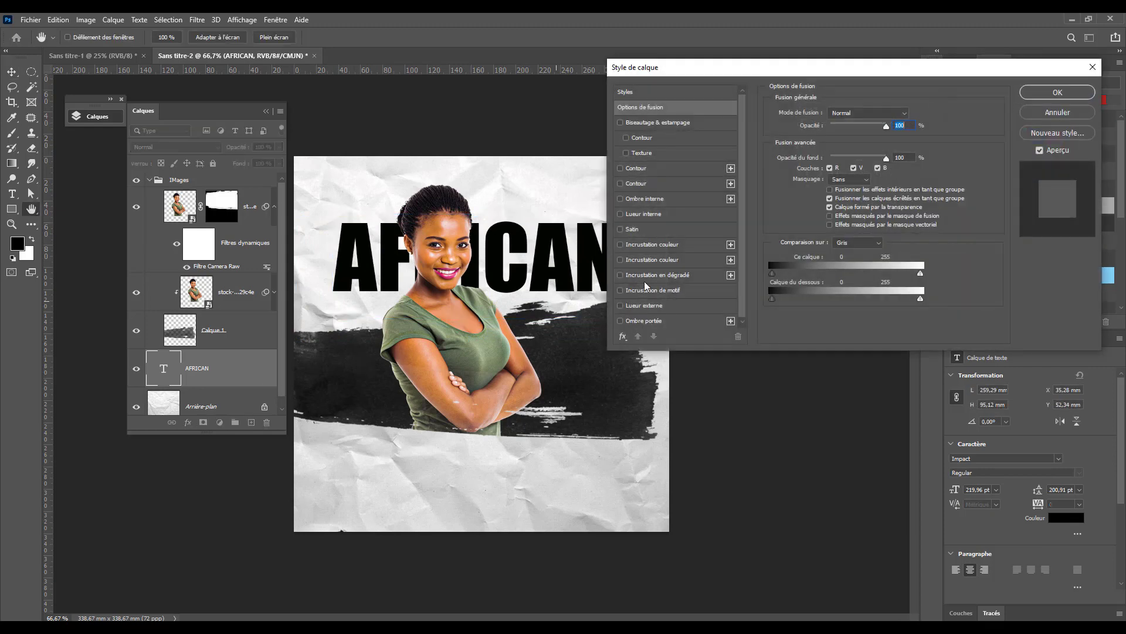
click(636, 169)
drag(906, 67, 755, 164)
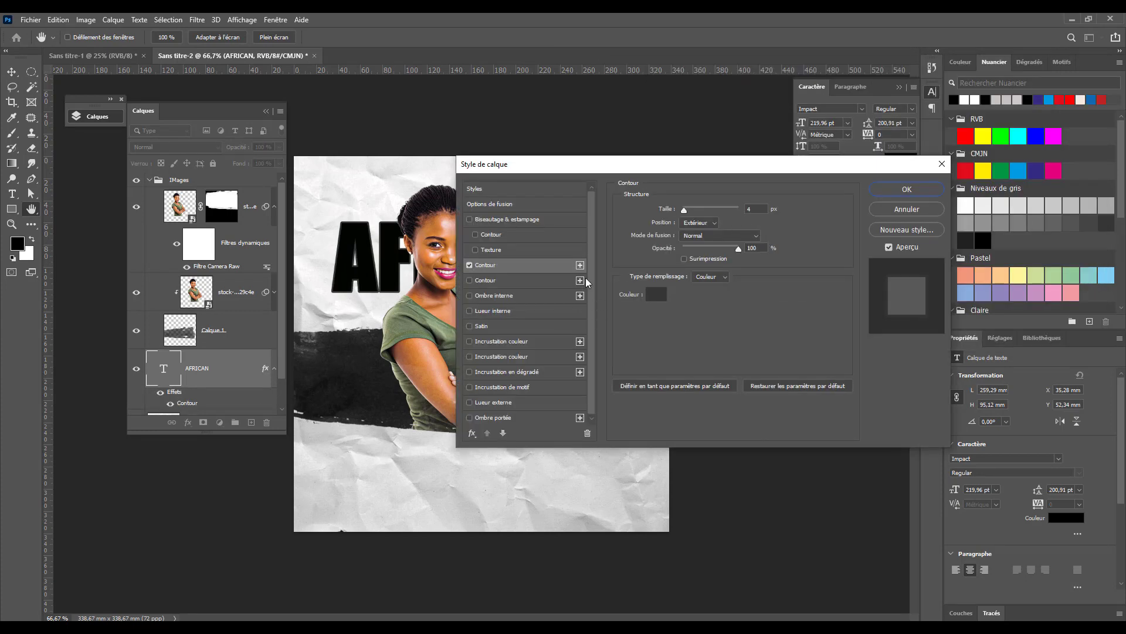
click(657, 293)
drag(163, 295, 207, 268)
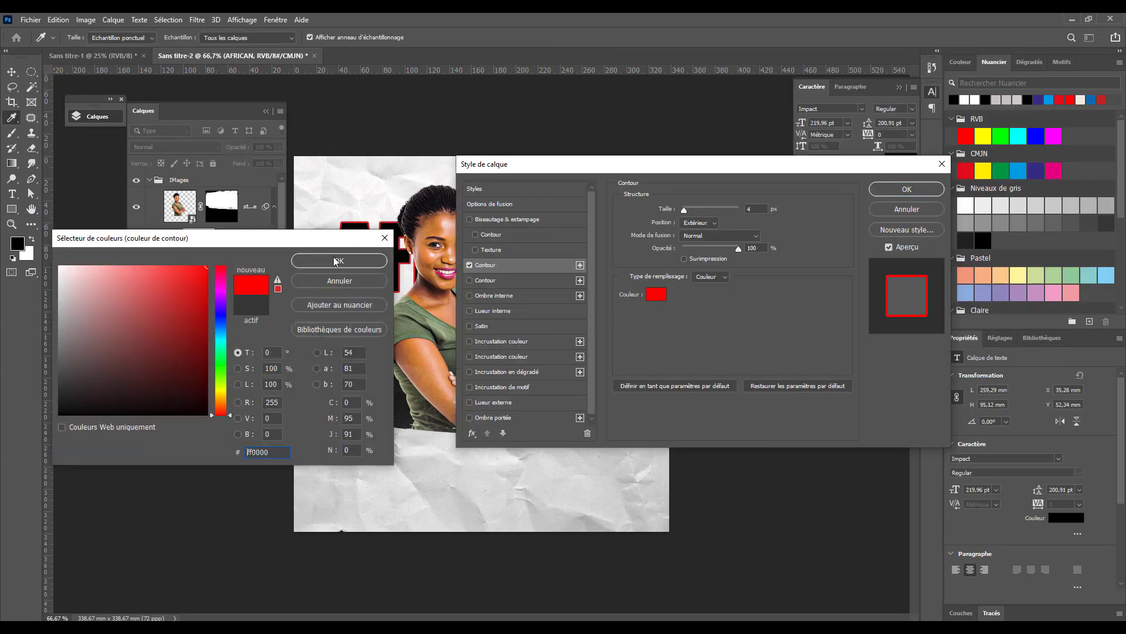
click(364, 261)
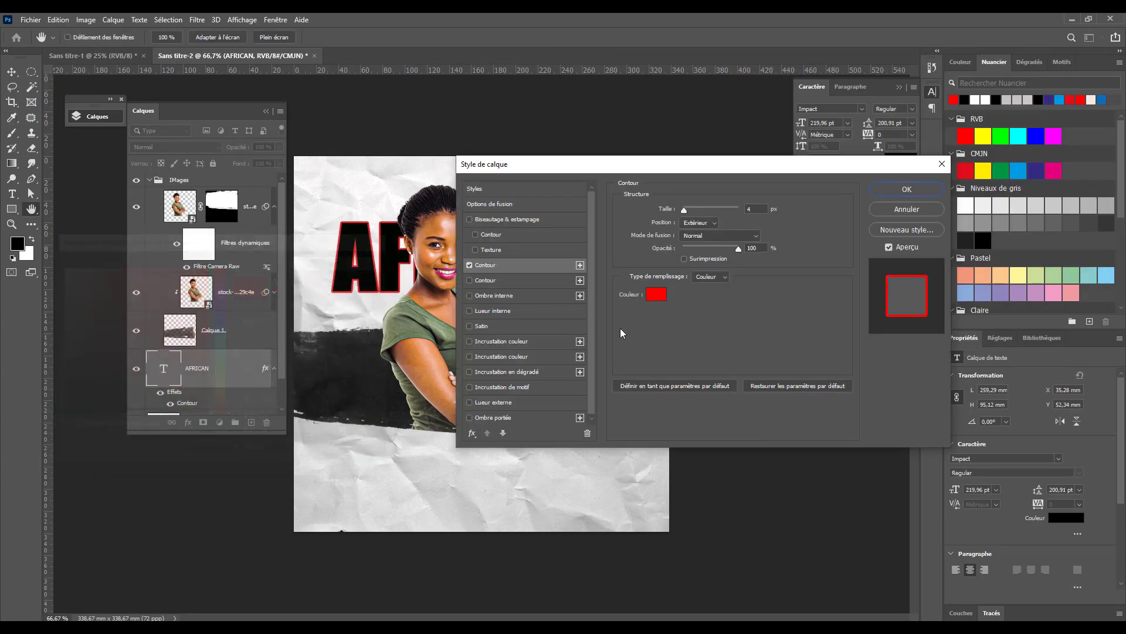
click(892, 187)
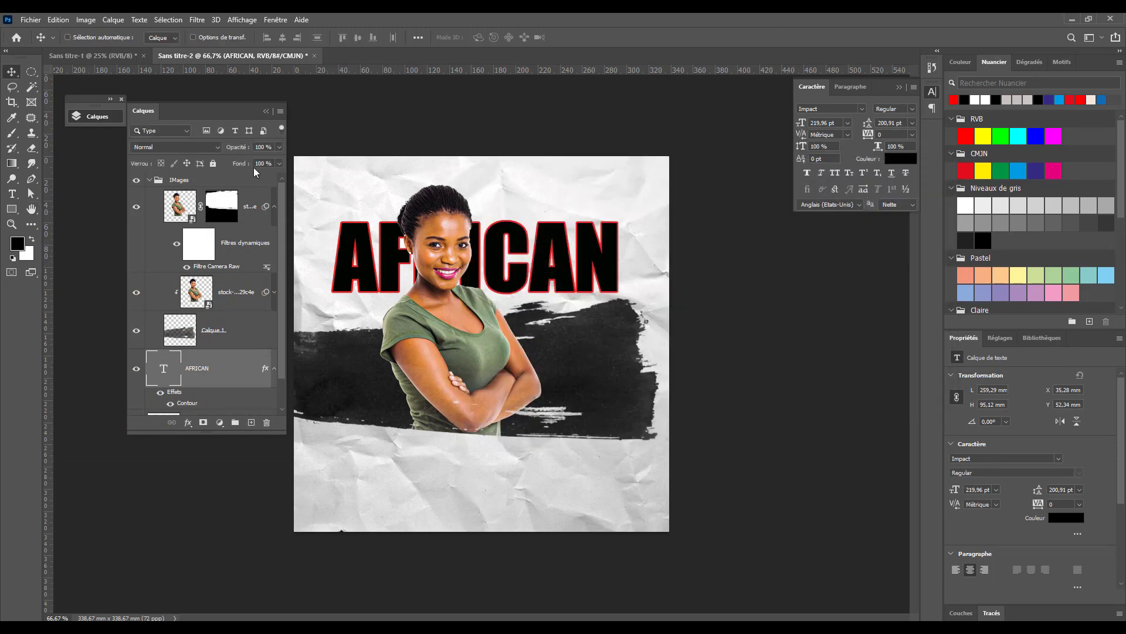
click(264, 163)
text(43)
drag(244, 166, 90, 166)
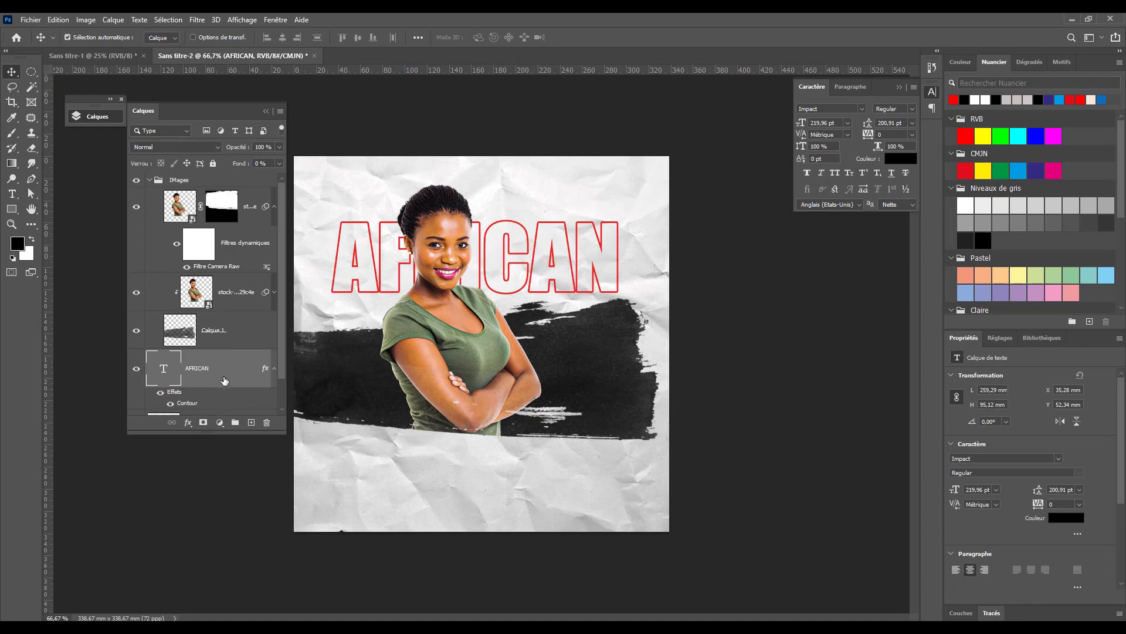
key(ctrl+j)
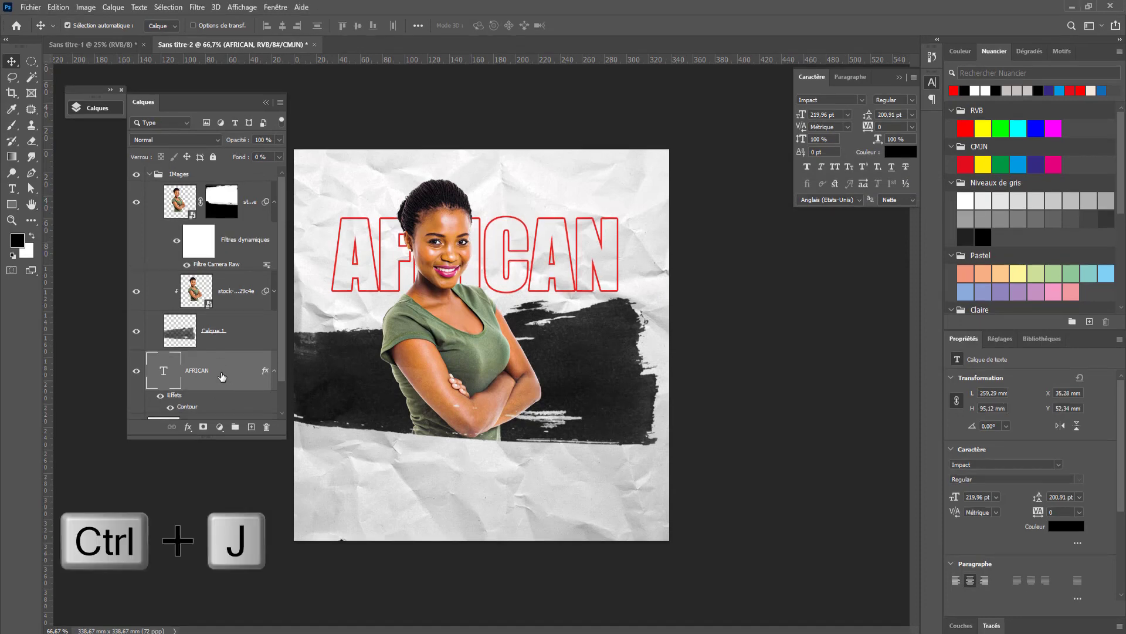
key(ctrl+j)
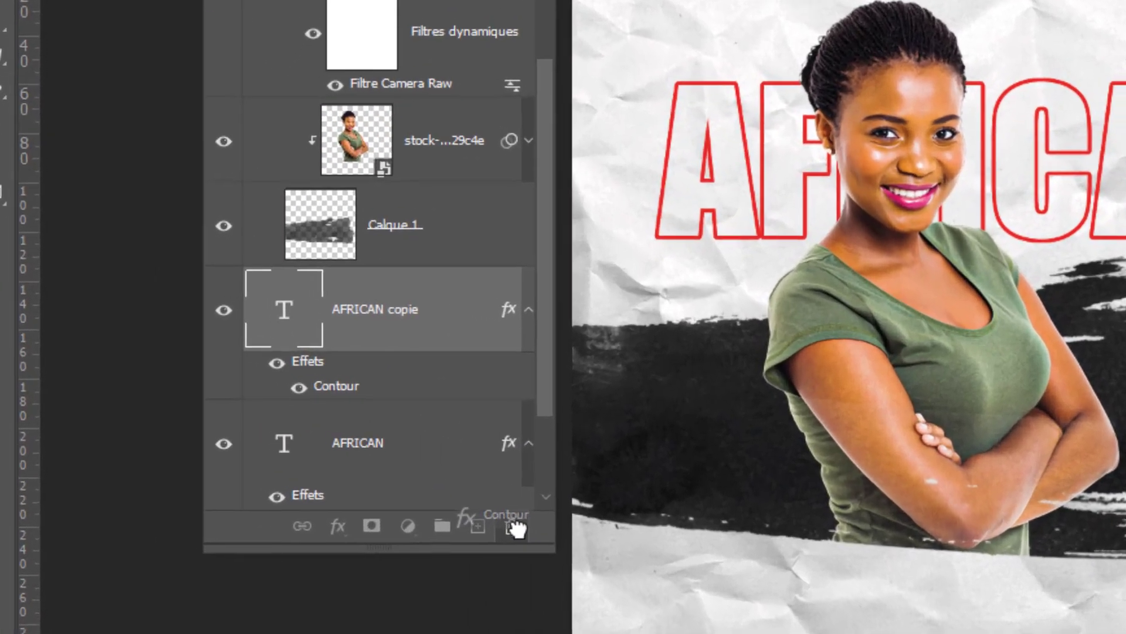
Step: Strip the copy's Contour and make it red, Fond 100%, Produit blend, 50% opacity
drag(189, 364, 266, 427)
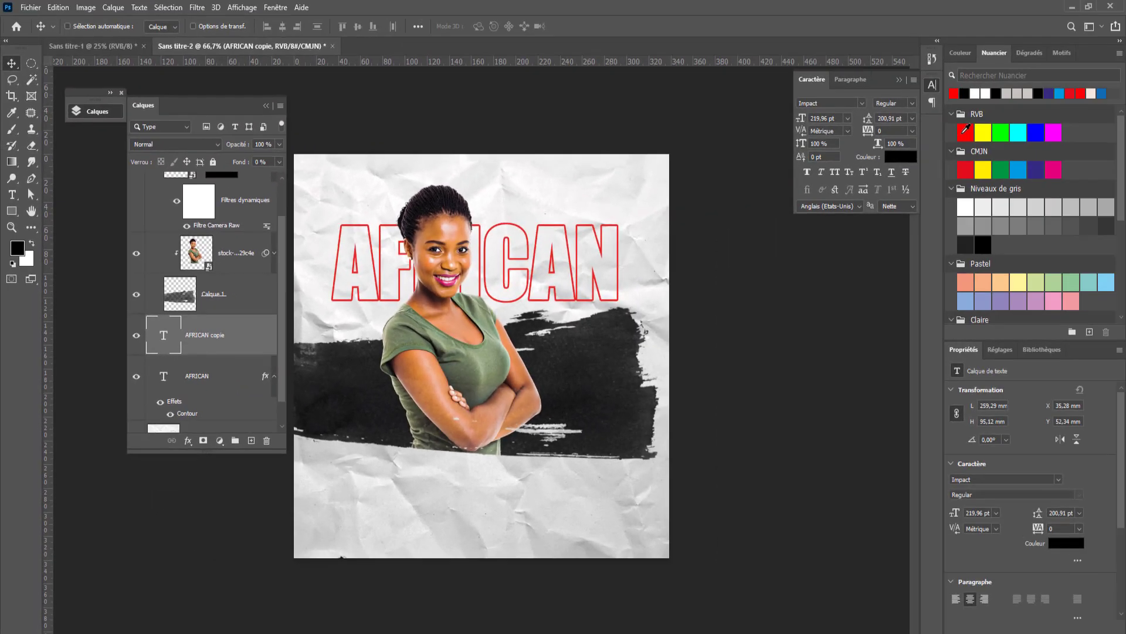
click(961, 133)
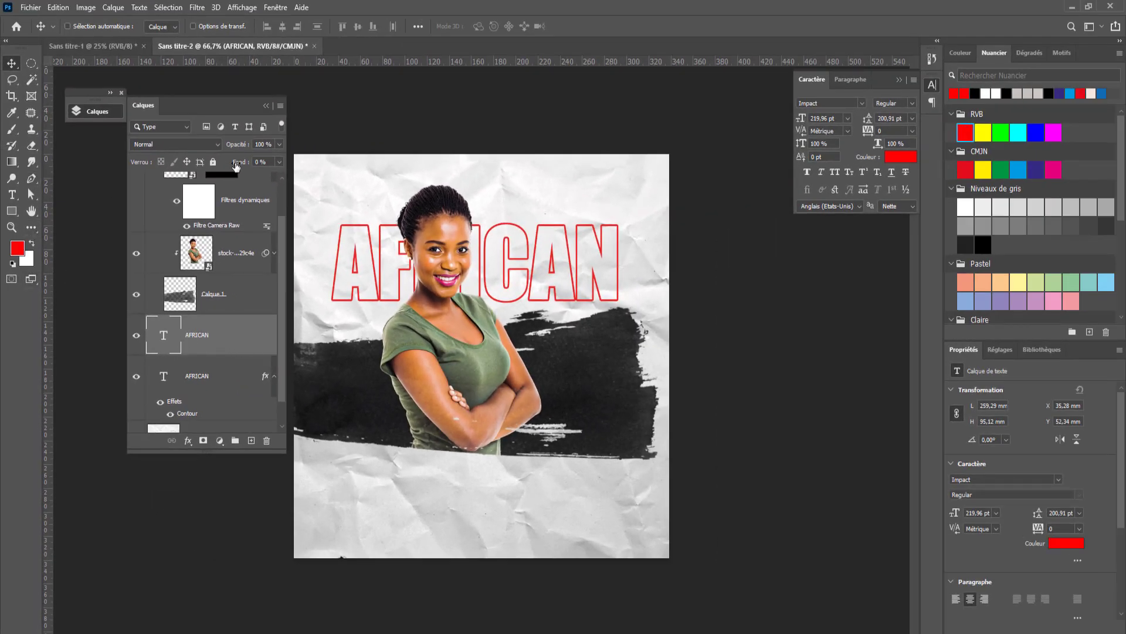
drag(237, 162, 384, 173)
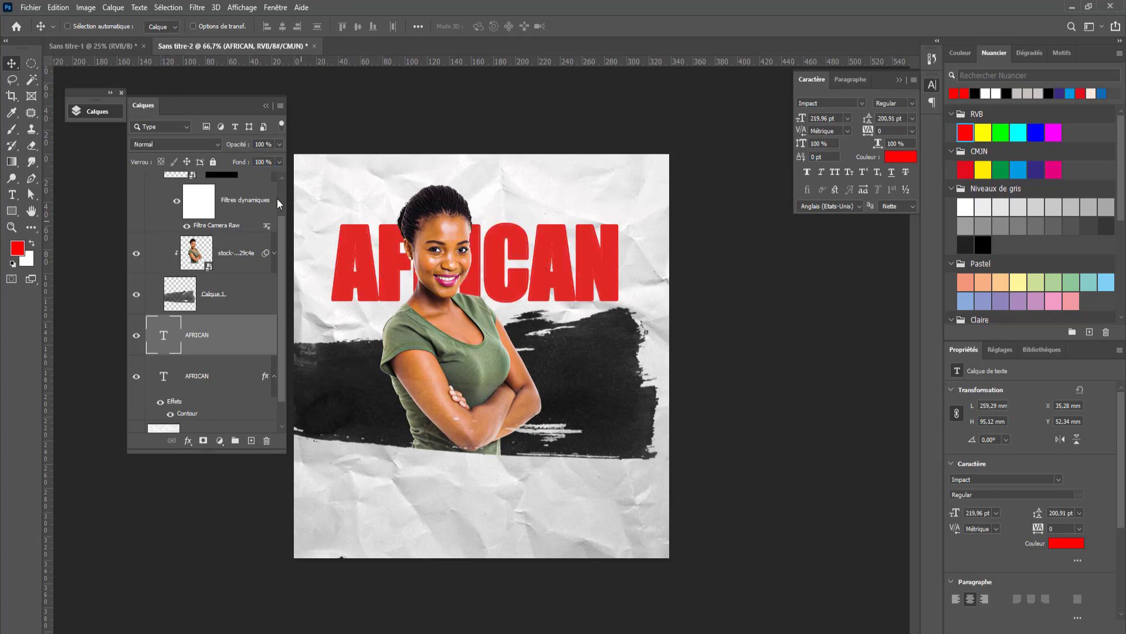
click(183, 143)
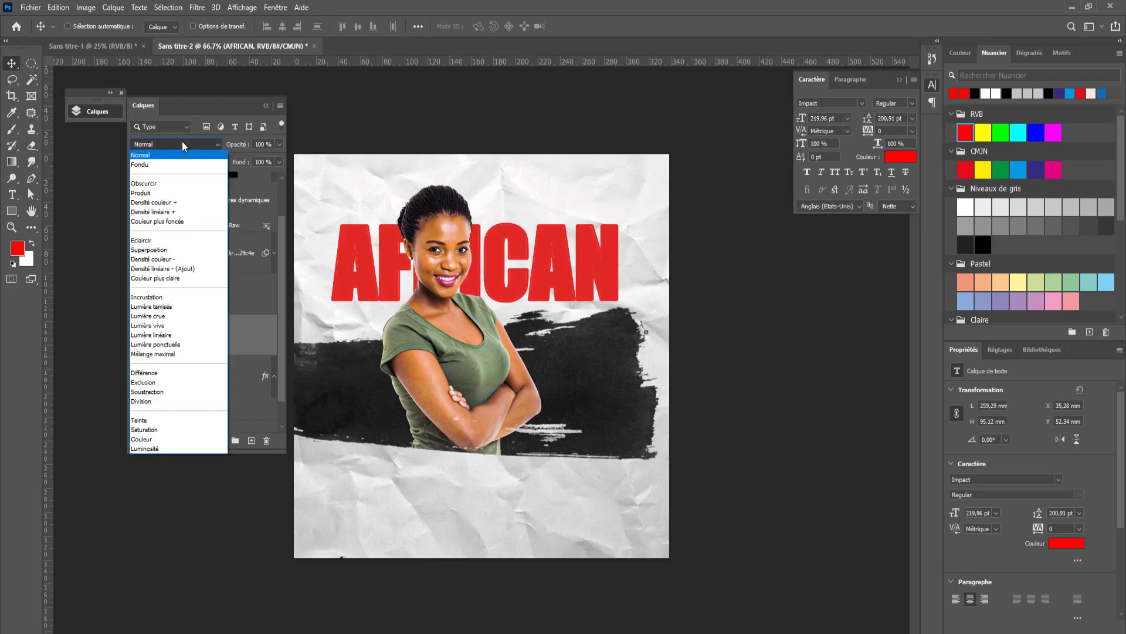
click(174, 194)
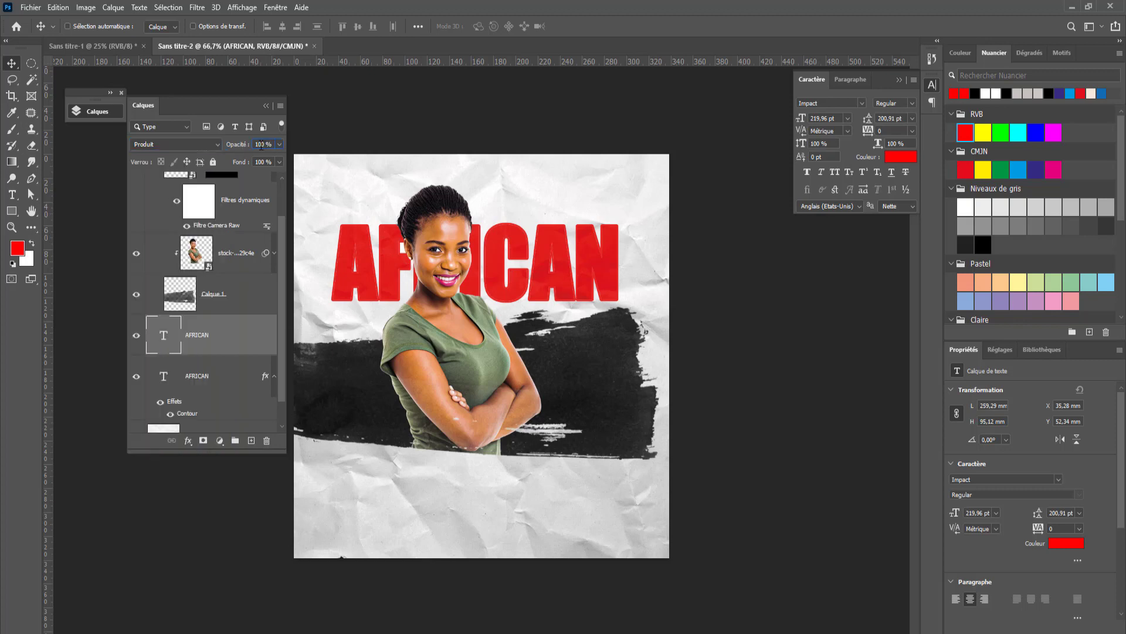
text(50)
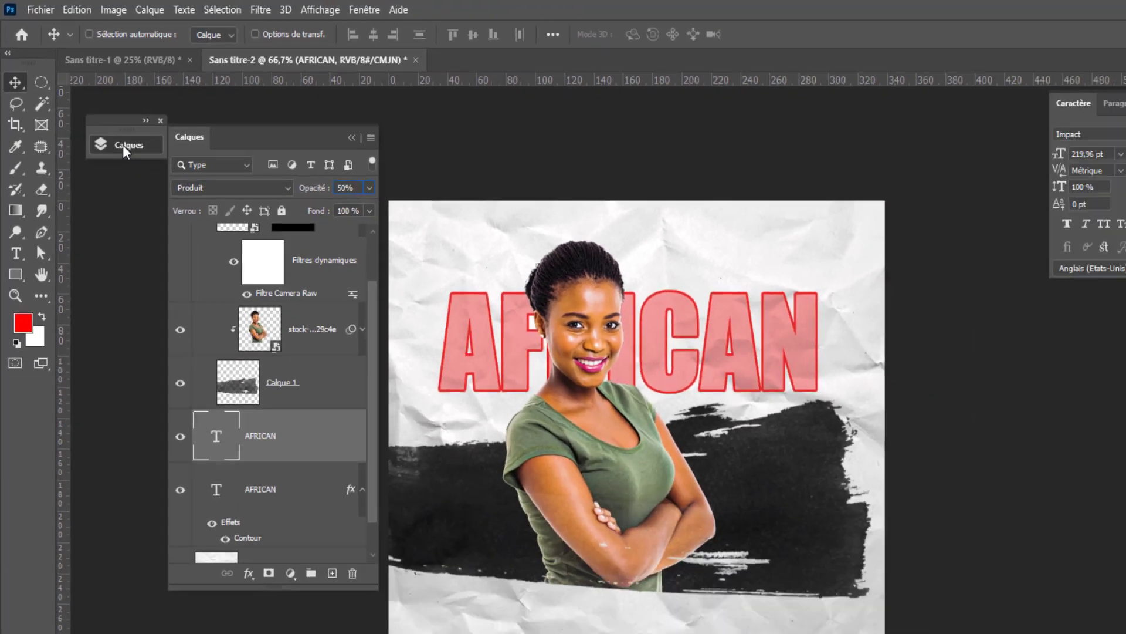
Step: Reselect the outlined AFRICAN text layer in the Layers panel
click(273, 287)
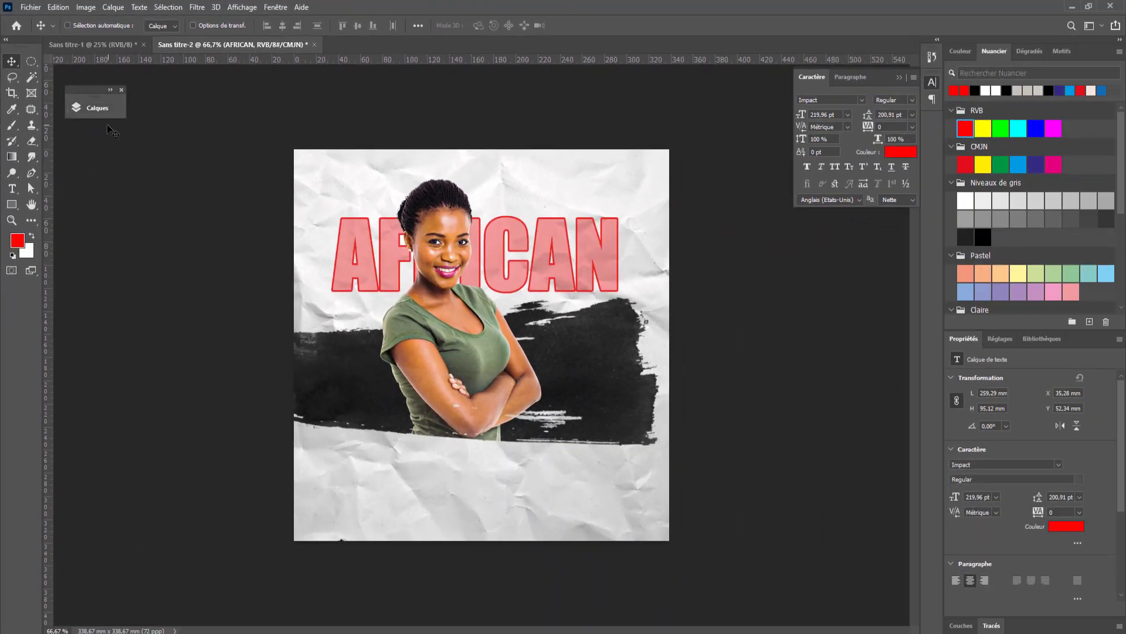
click(97, 108)
scroll(208, 352, down, 1)
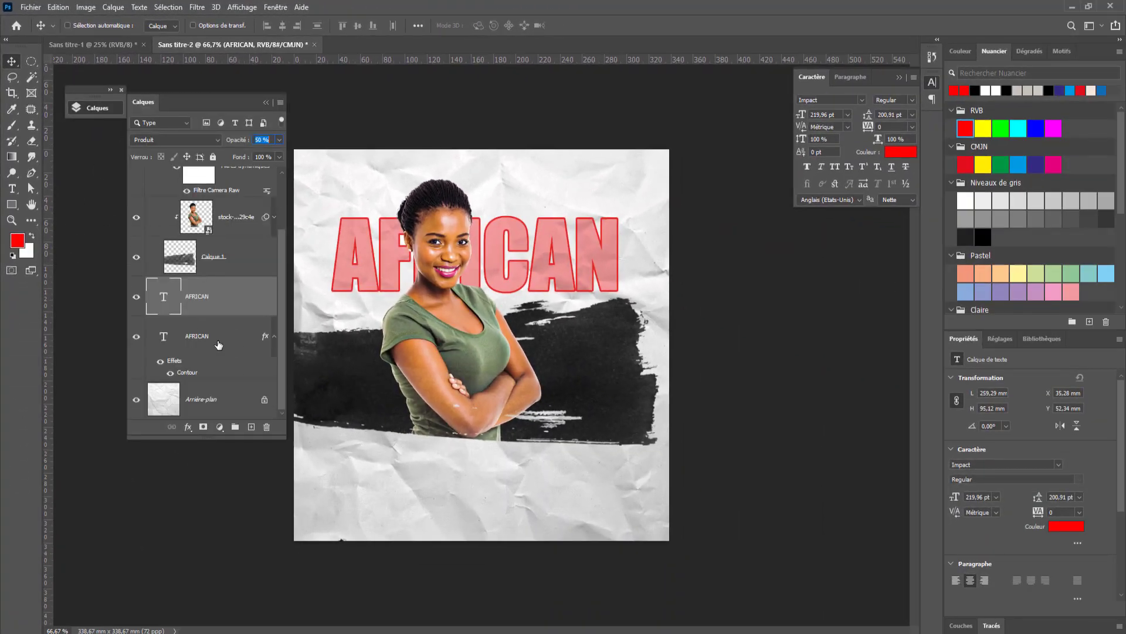
click(218, 344)
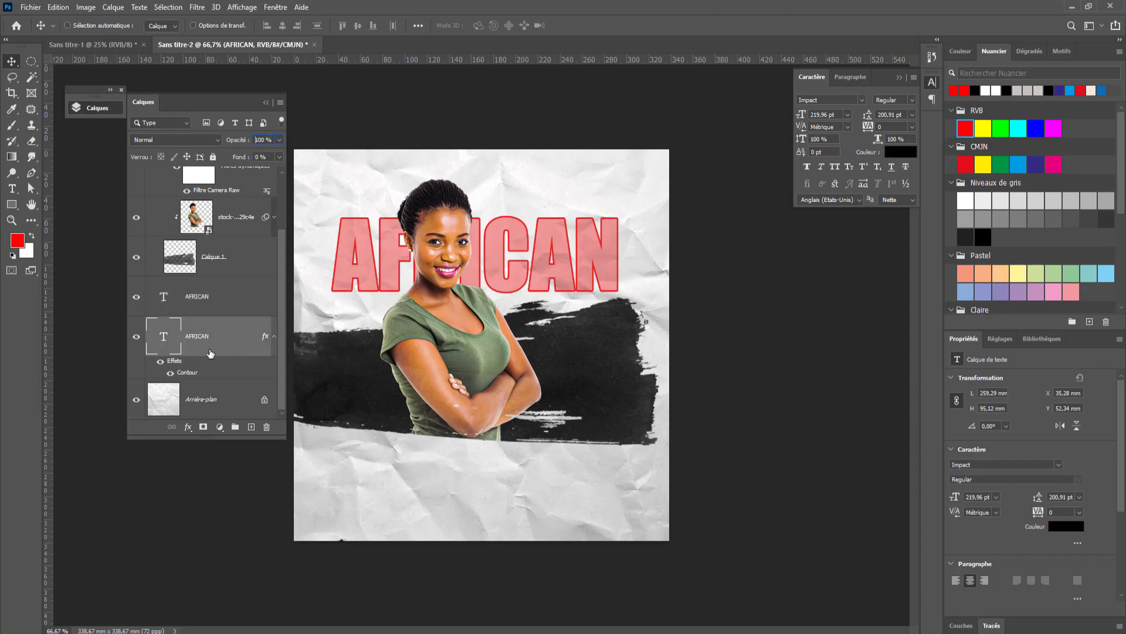
Step: Alt-drag copies of the outlined AFRICAN text to the poster's bottom and top
drag(373, 300, 370, 485)
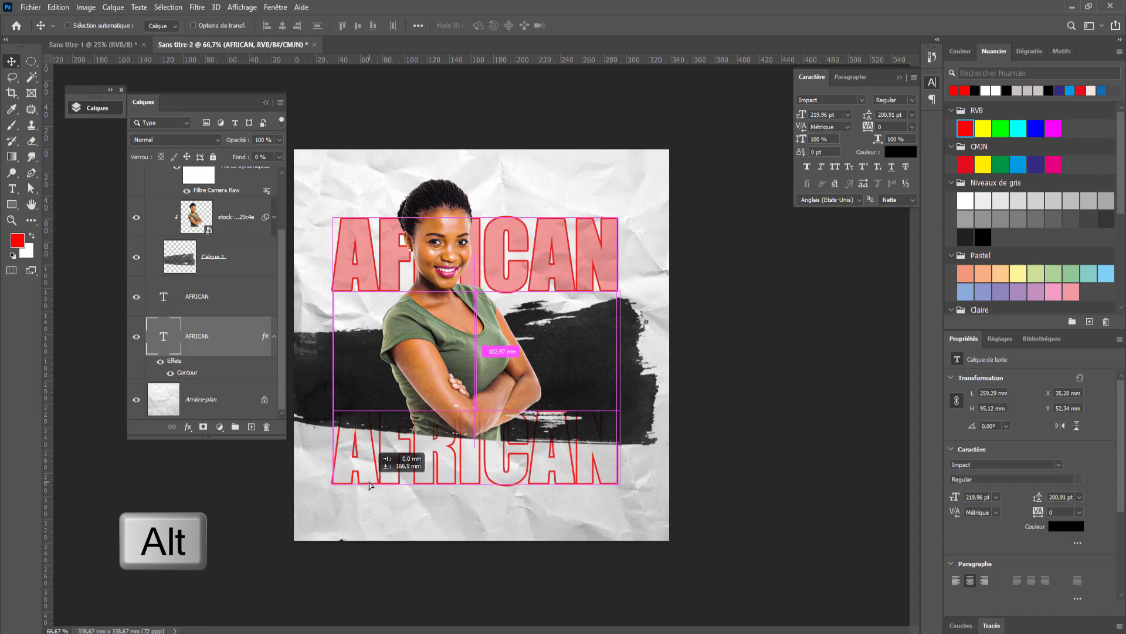
drag(370, 485, 366, 518)
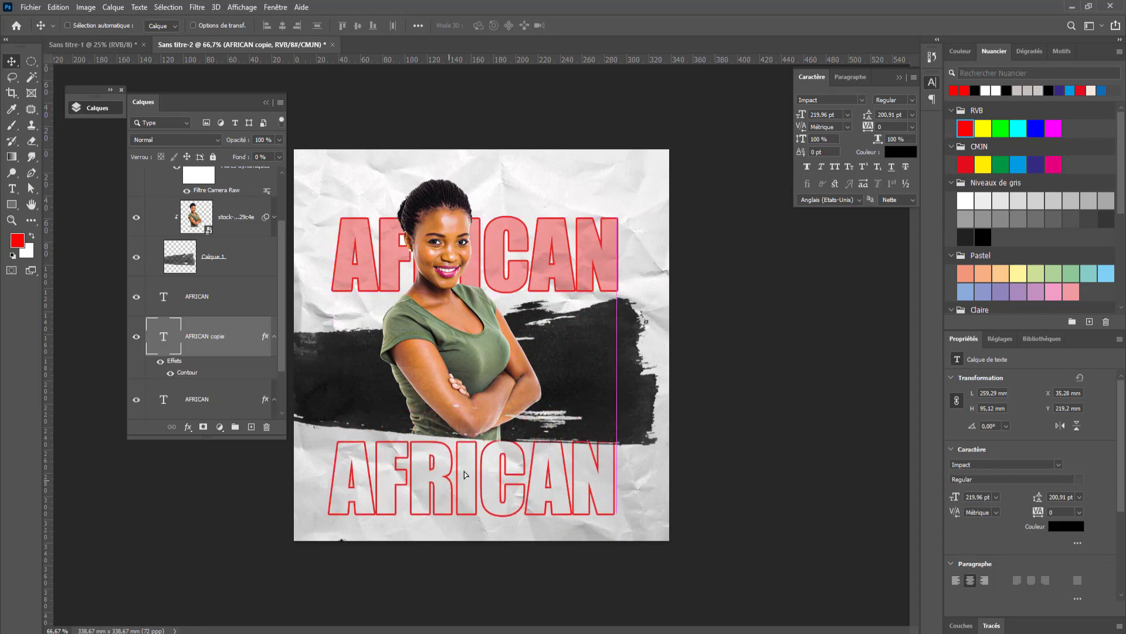
drag(465, 474, 453, 170)
key(ctrl+minus)
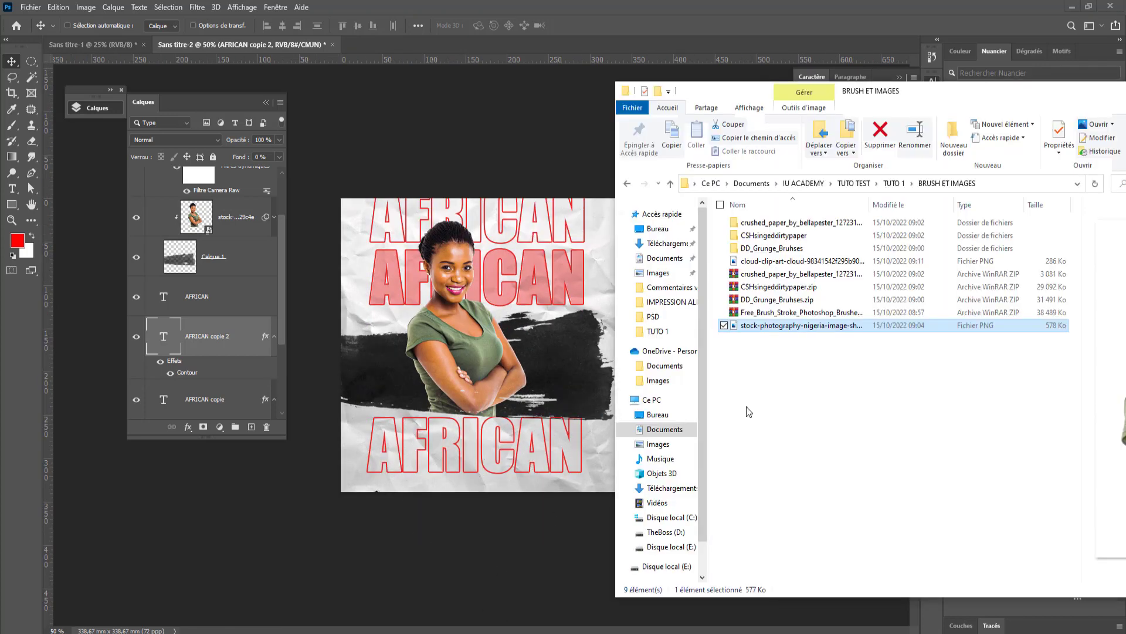
click(780, 274)
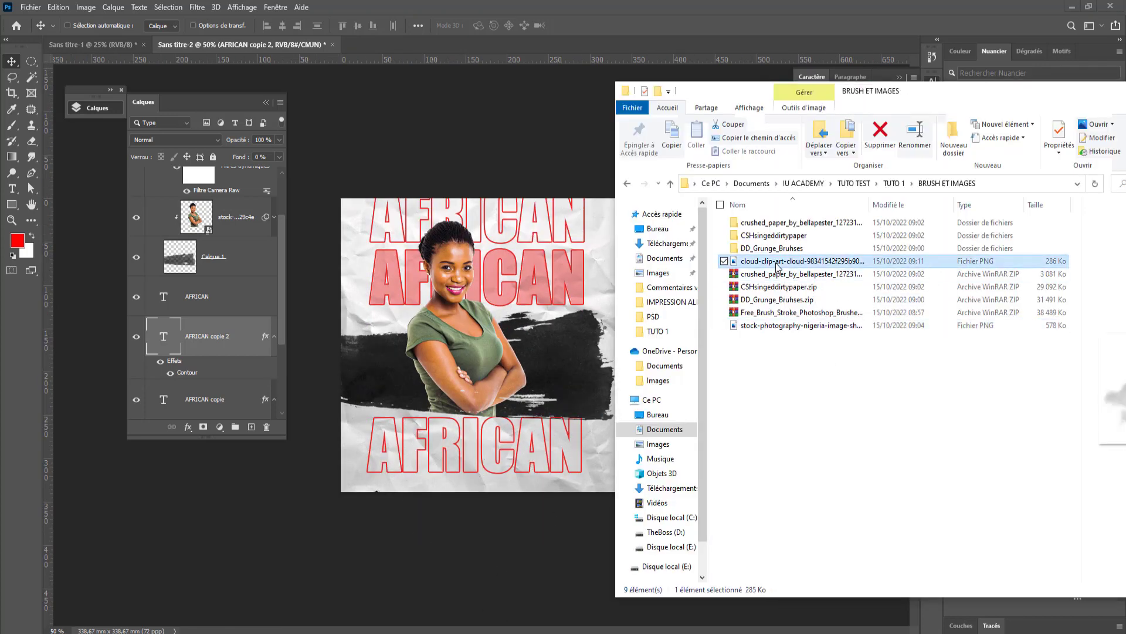
drag(778, 265, 555, 366)
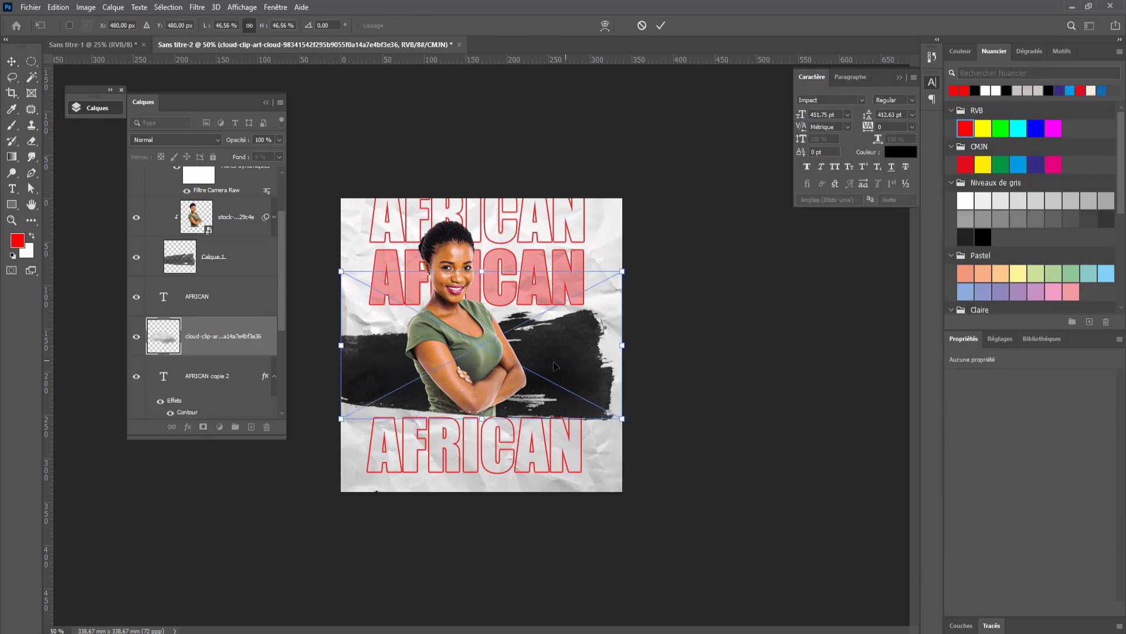
key(Escape)
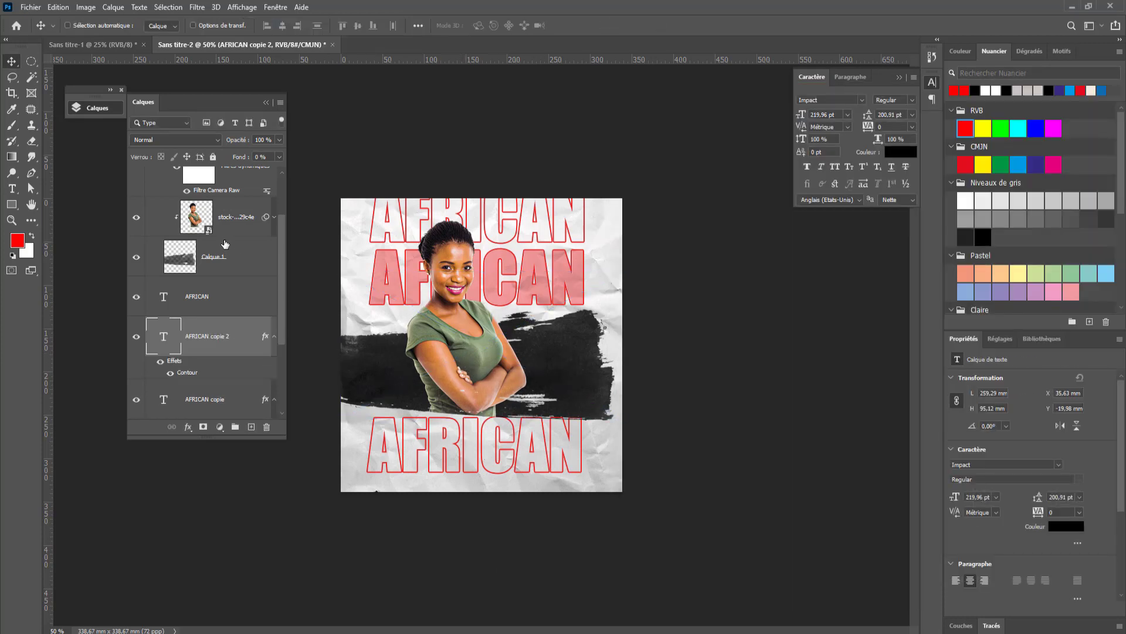
Step: Collapse the Images group and place a scaled-down cloud PNG over the woman's arms
scroll(226, 256, up, 2)
click(179, 174)
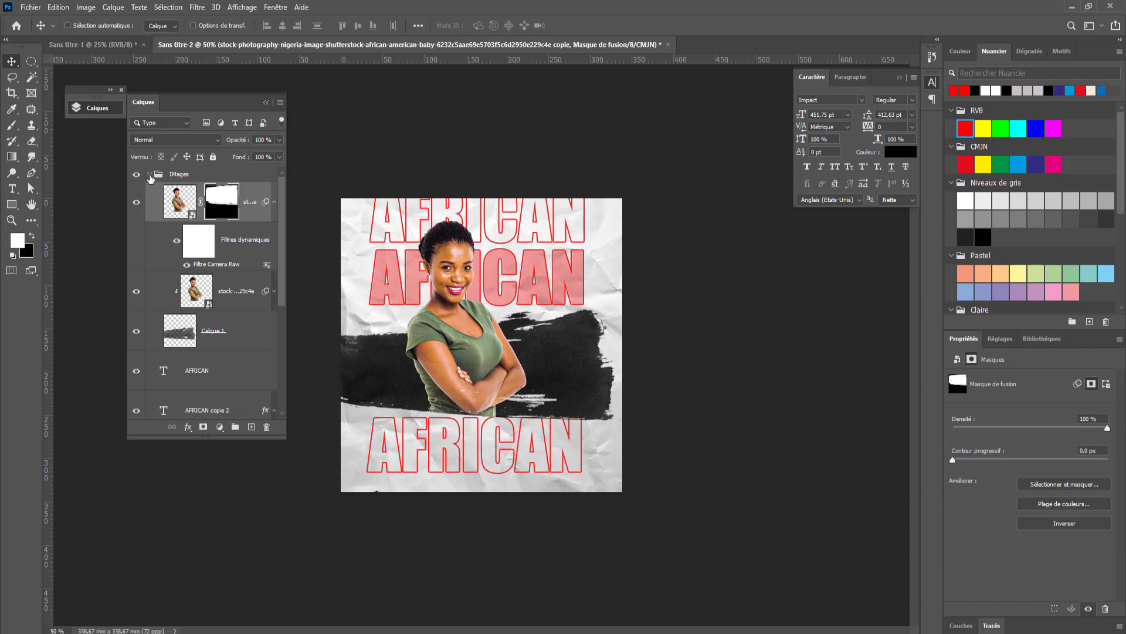
click(150, 174)
key(alt+Tab)
drag(778, 265, 556, 373)
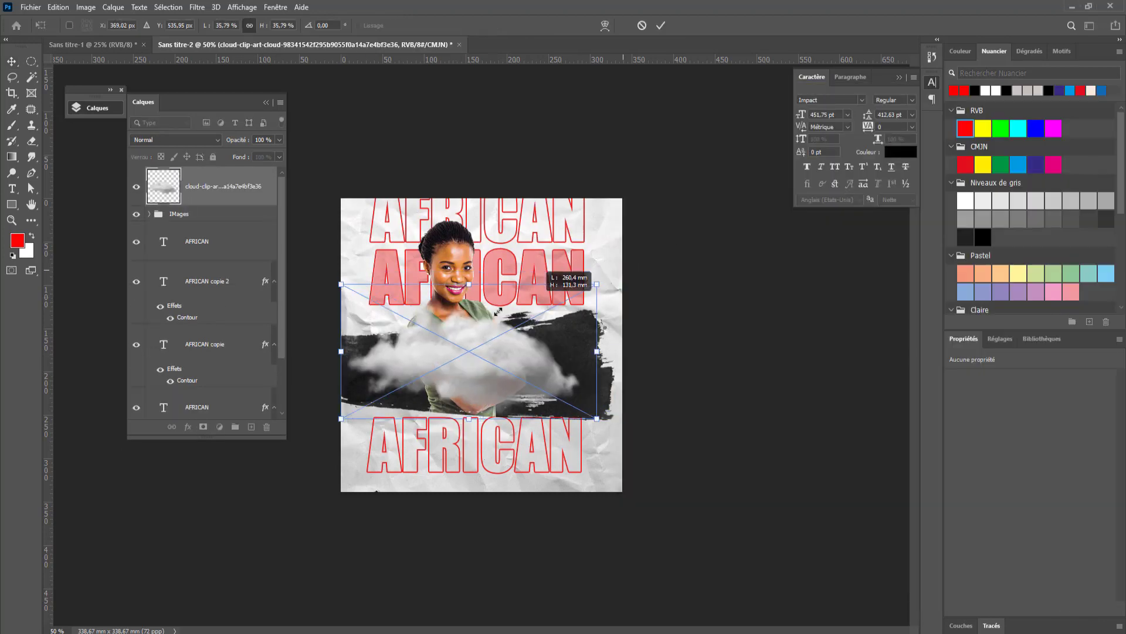
drag(618, 278, 517, 330)
mouse_move(428, 389)
mouse_down()
mouse_move(433, 410)
mouse_move(545, 352)
mouse_up()
key(Return)
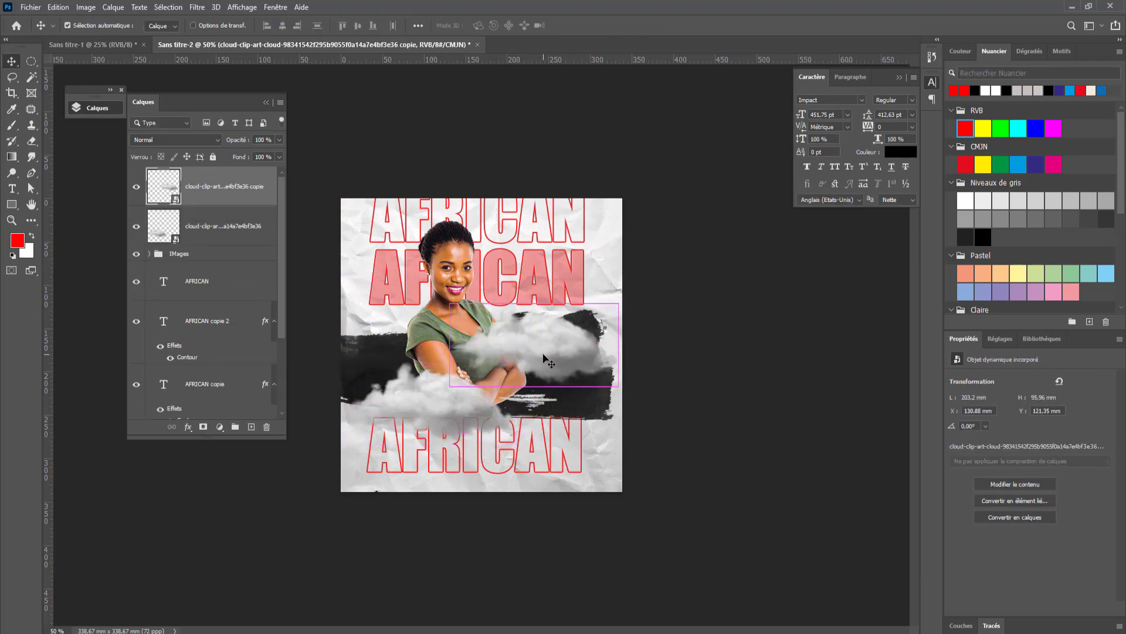
Step: Scale down the copied cloud layer
key(ctrl+t)
mouse_move(624, 382)
mouse_down()
mouse_move(558, 364)
mouse_move(536, 333)
mouse_move(440, 341)
mouse_up()
key(Return)
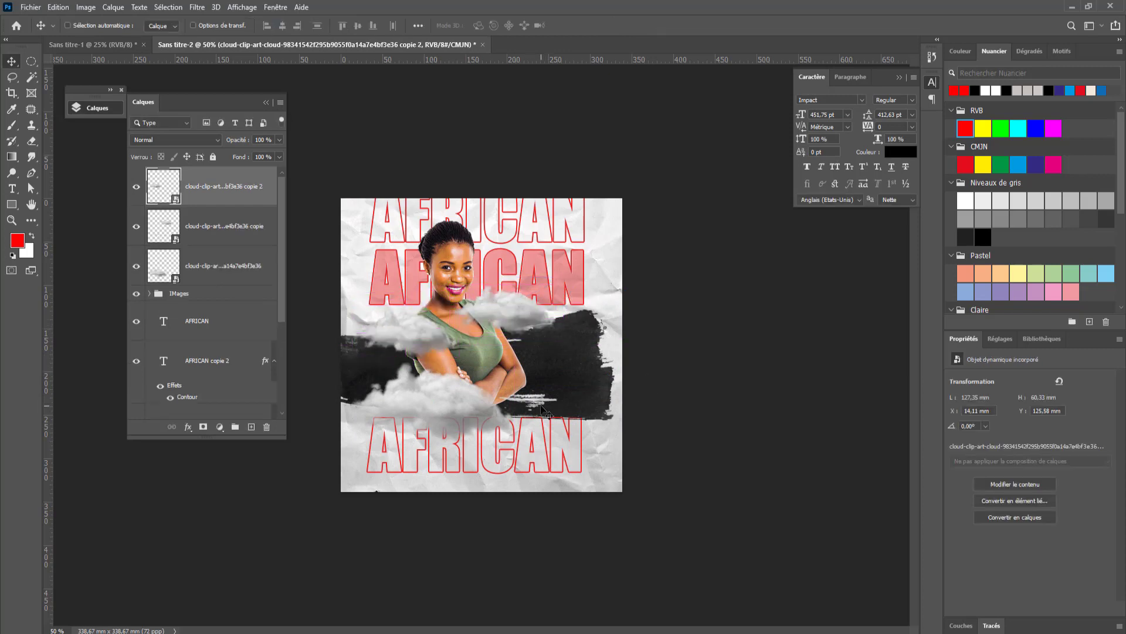